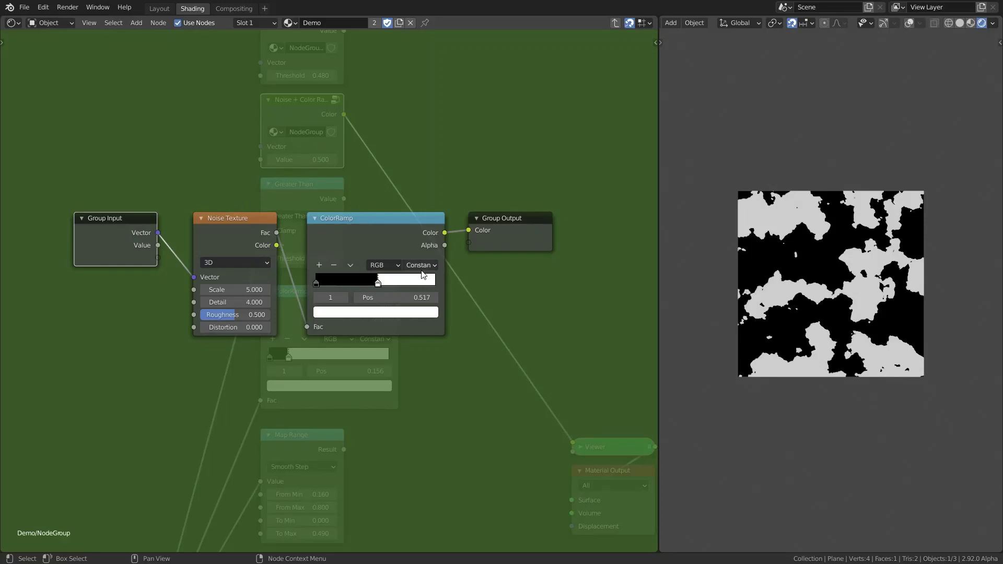
- Move the ColorRamp's white stop to 0.461 inside the Noise + Color Ramp group and set the group's Value to -0.900
mouse_move(378, 284)
left_mouse_down()
mouse_move(396, 282)
mouse_move(370, 291)
left_mouse_up()
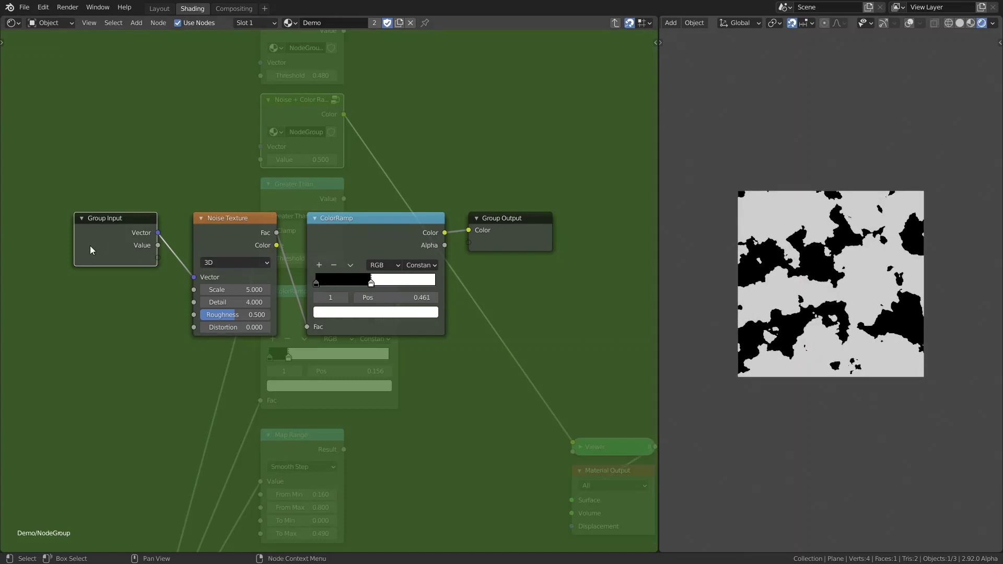
key("Tab")
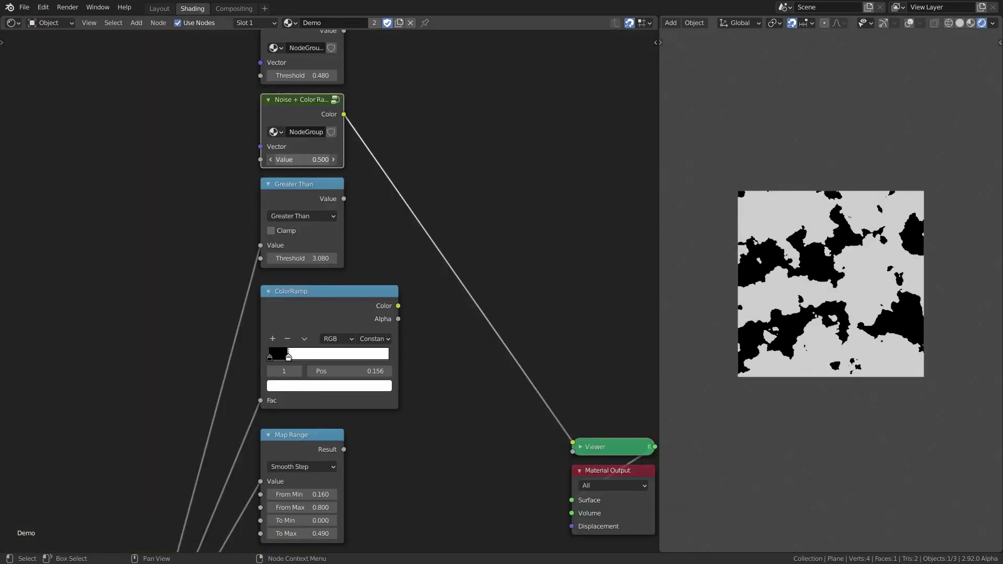
left_click_drag(302, 159, 299, 120)
- Inside the Noise + Color Ramp group, connect the Group Input's Value to the Noise Texture's Vector input
key("Tab")
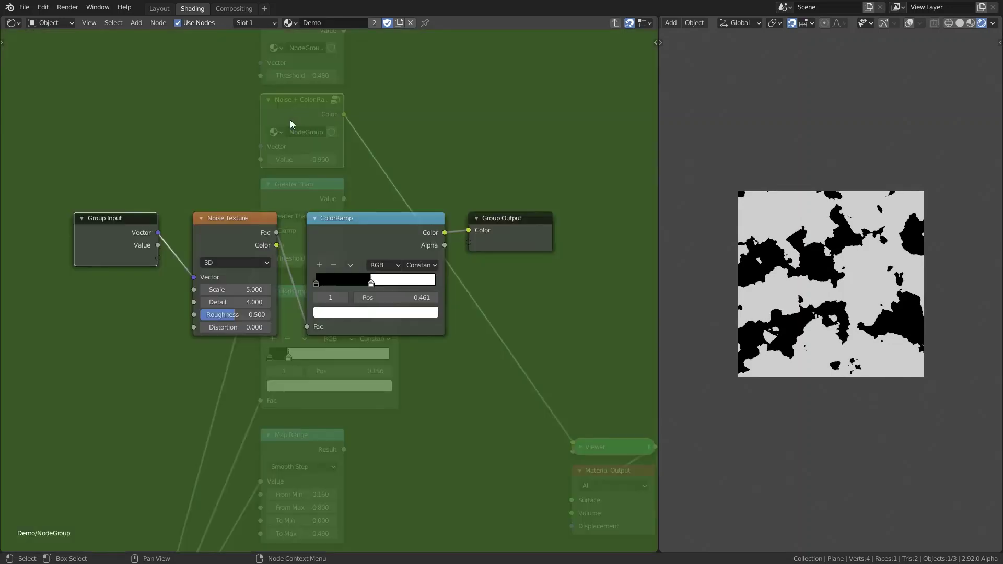
left_click_drag(155, 247, 194, 277)
key("Tab")
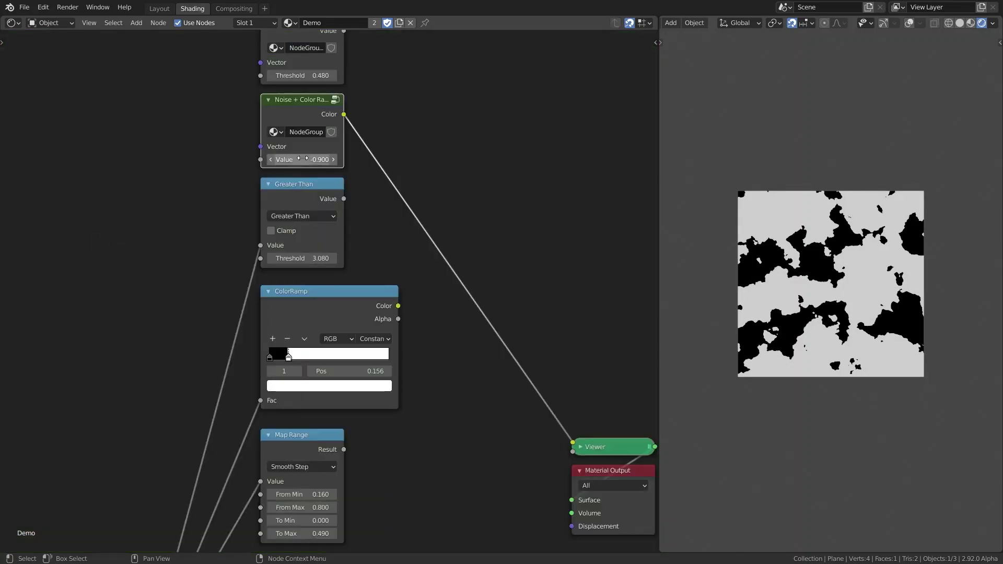
- Copy the Noise + Color Ramp group's Value as a new driver and paste it onto the inner ColorRamp's stop position
right_click(301, 158)
left_click(280, 160)
key("Tab")
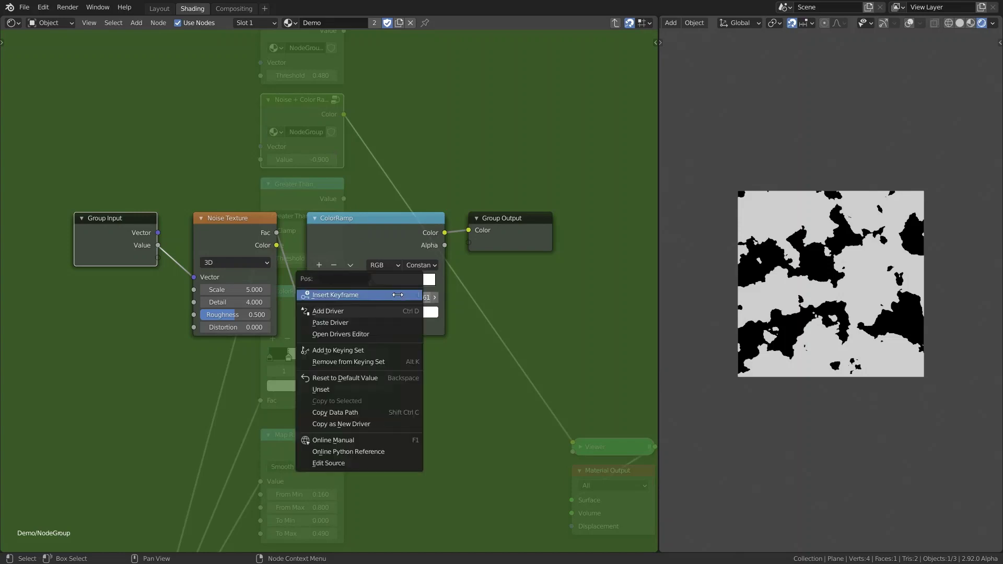
right_click(396, 296)
left_click(360, 324)
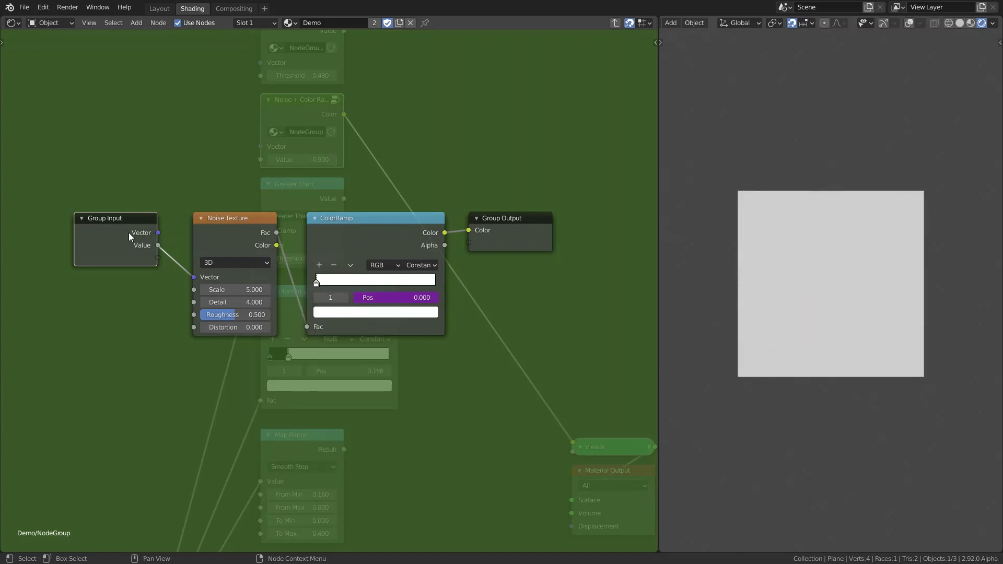
key("Tab")
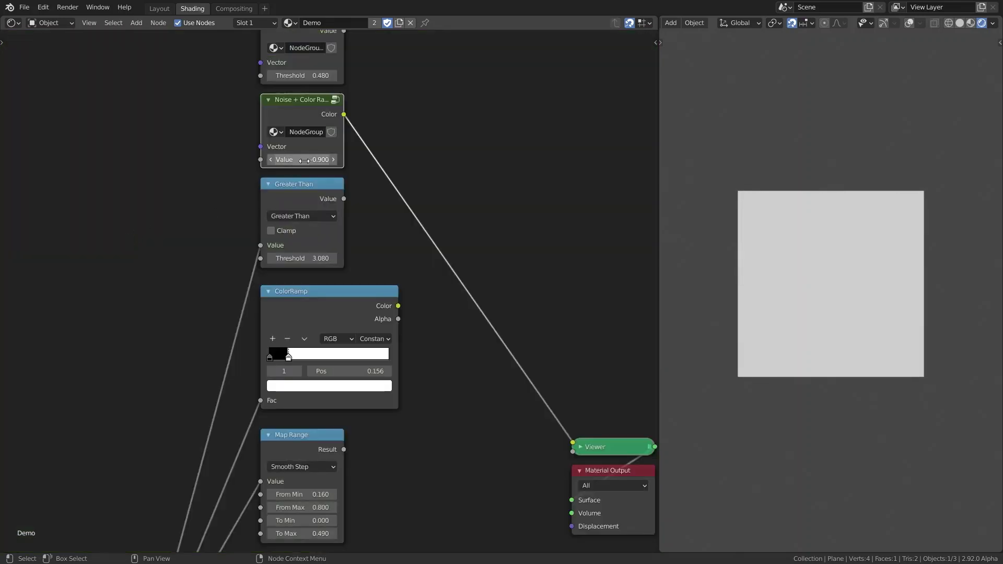
- Set the Noise + Color Ramp group's Value to 0.5 and raise it to 0.530
double_click(305, 159)
type("0.5")
key("Return")
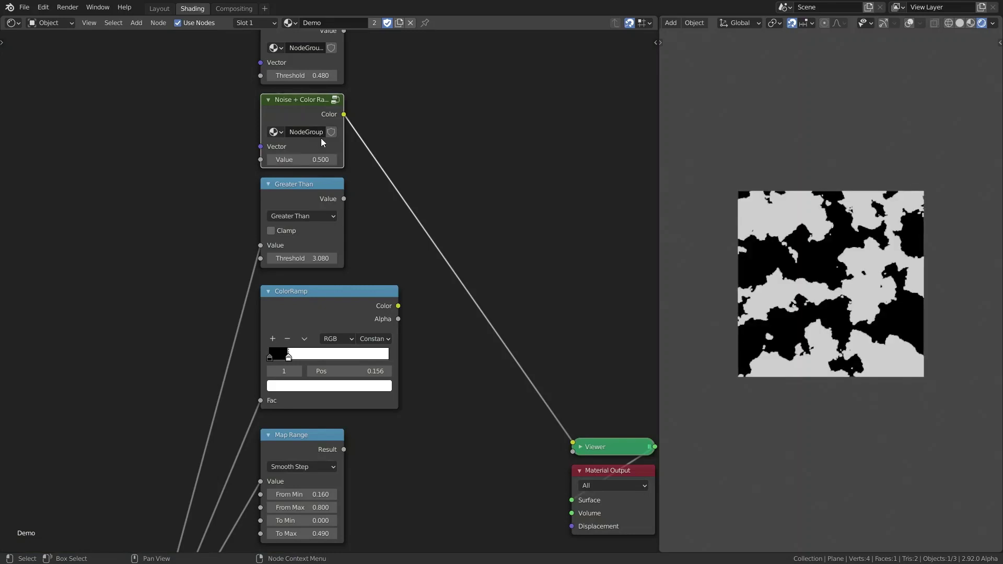
mouse_move(306, 160)
left_mouse_down()
mouse_move(324, 159)
mouse_move(293, 159)
mouse_move(318, 160)
left_mouse_up()
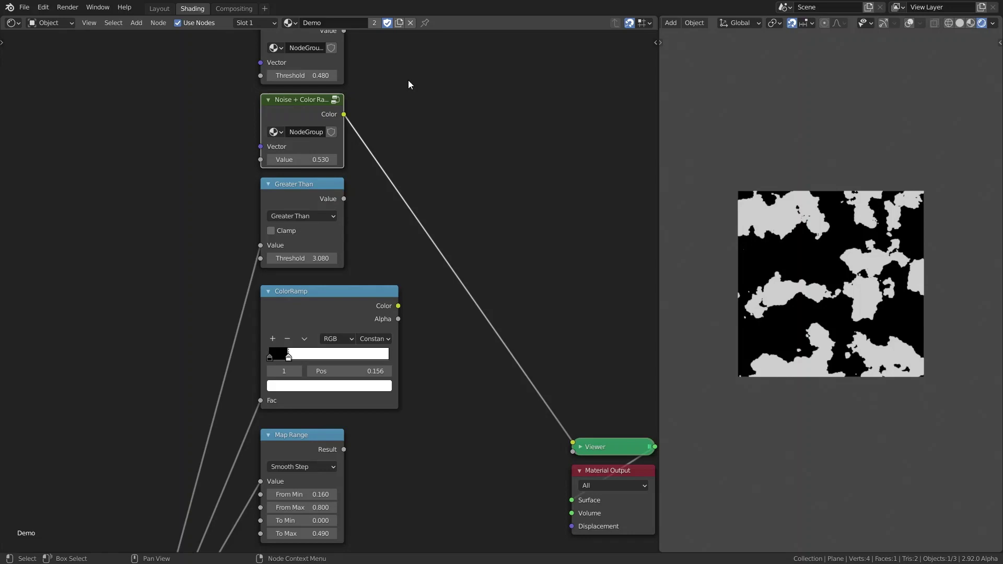
- Examine the nodes inside the Noise + Greater Than group and return to the main node tree
middle_click_drag(408, 80, 423, 213)
left_click(309, 158)
key("Tab")
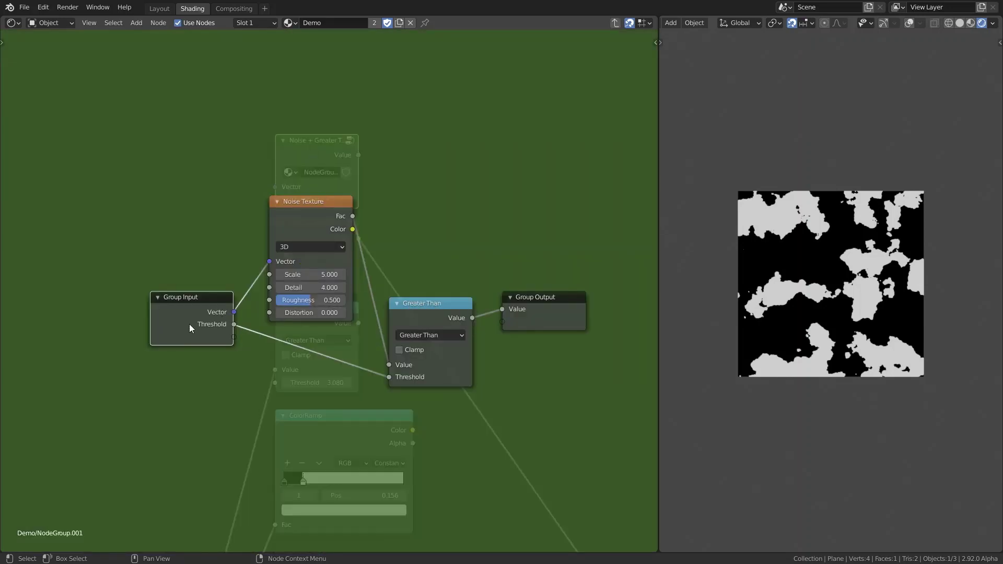
key("Tab")
- Preview the Constant ColorRamp fed by Separate XYZ and move its white stop to 0.446
middle_click_drag(396, 390, 377, 165)
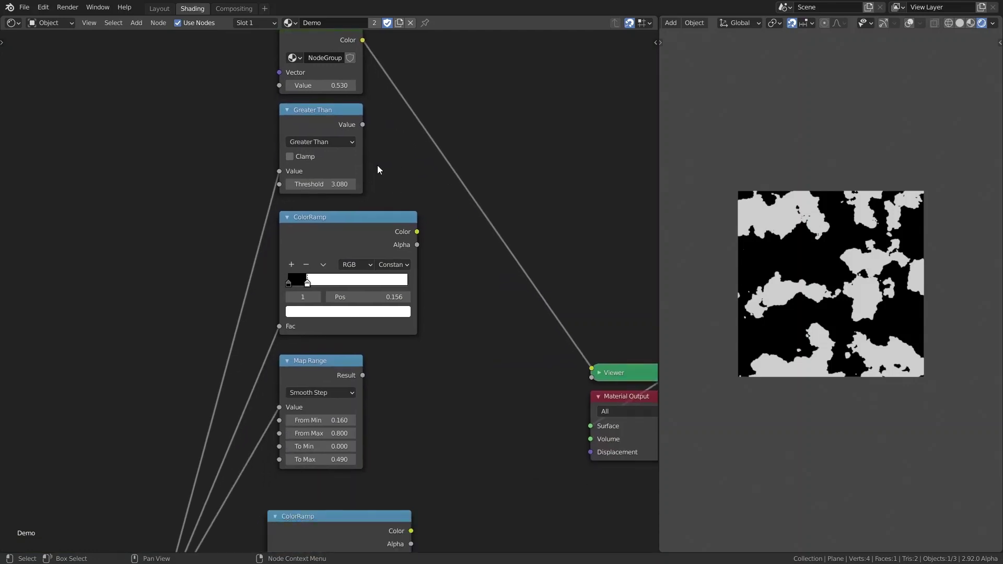
middle_click_drag(179, 353, 321, 34)
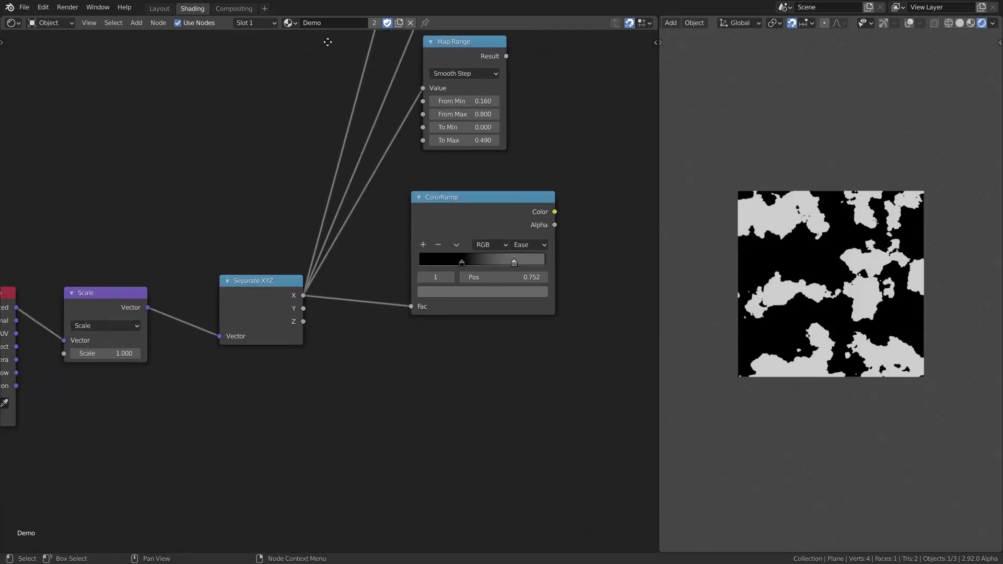
middle_click_drag(180, 285, 202, 293)
scroll(272, 151, "down", 1)
scroll(273, 151, "down", 1)
middle_click_drag(273, 151, 226, 331)
left_click(404, 201, "ctrl+shift")
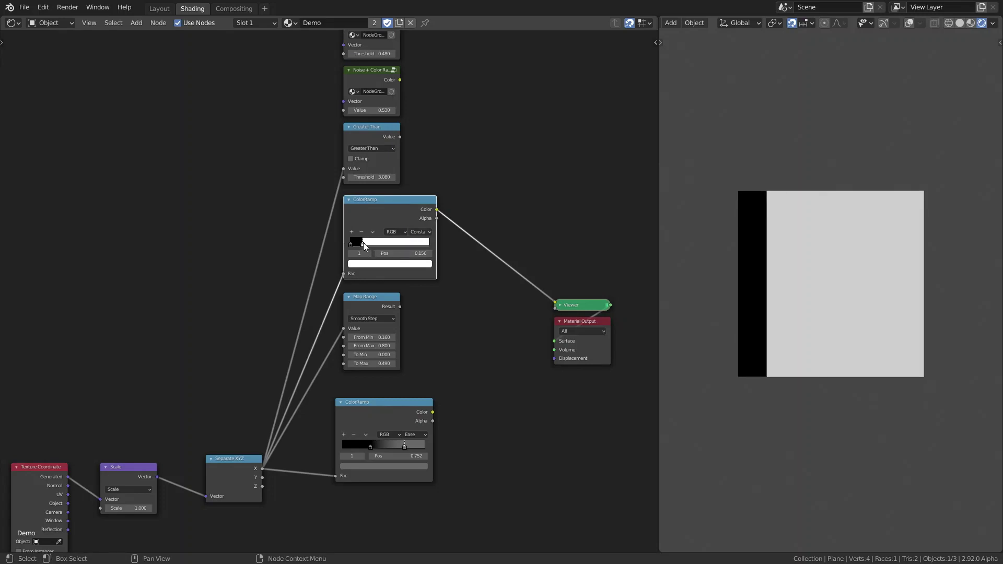
left_click_drag(362, 242, 388, 241)
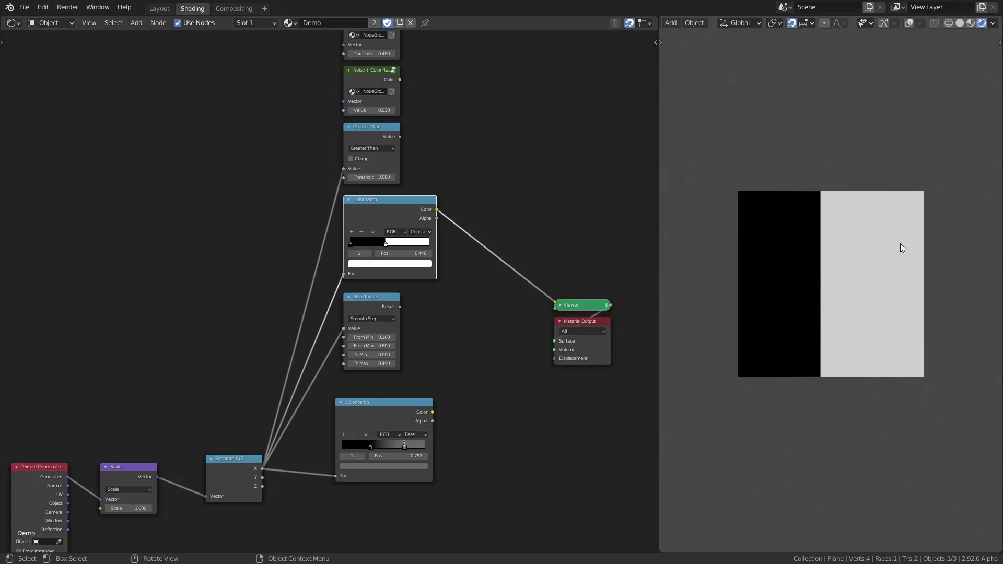
- Preview the Greater Than node, reset its Threshold to 0 and raise it to 0.530
left_click(374, 162)
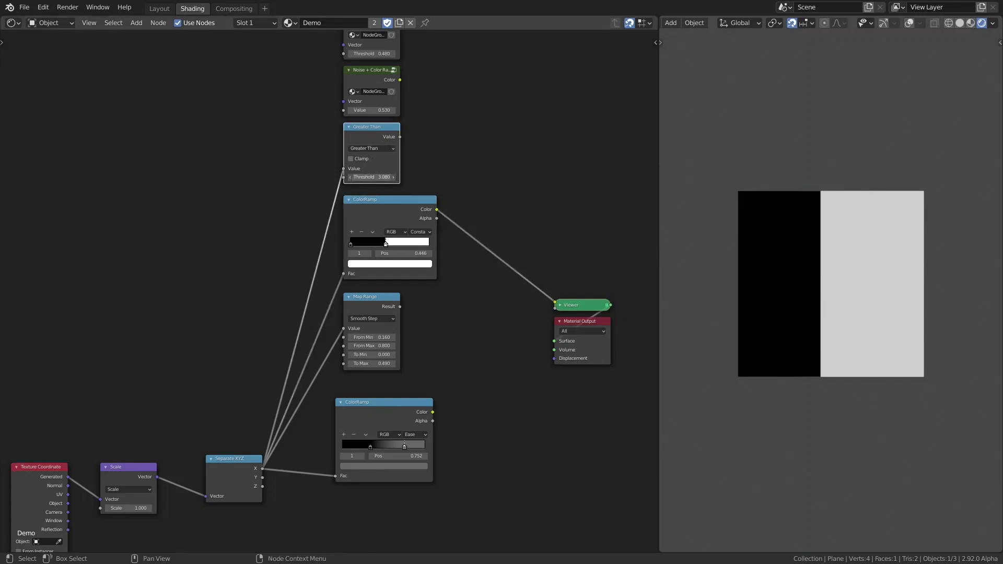
left_click_drag(371, 176, 360, 177)
left_click(379, 163, "ctrl+shift")
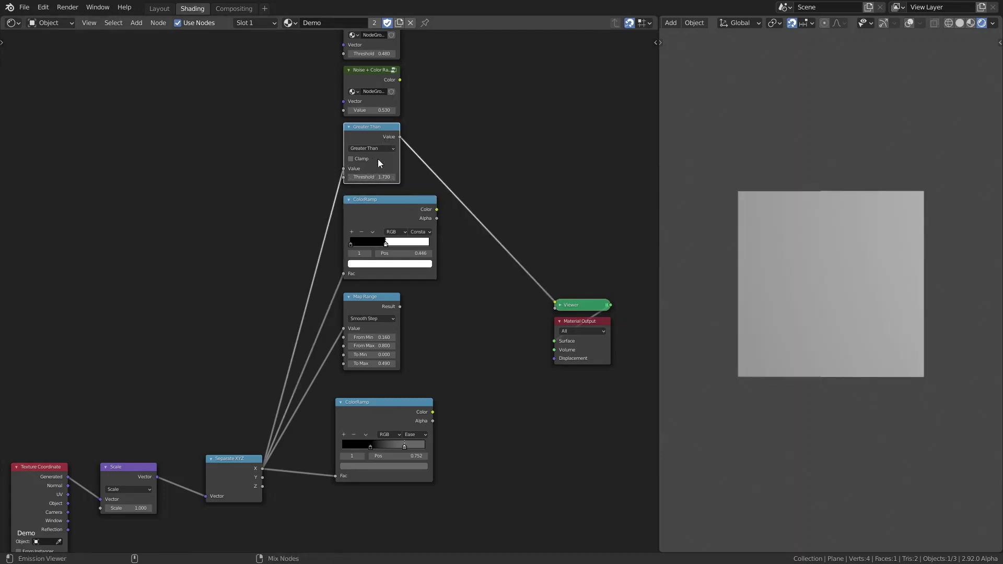
left_click(378, 177)
type("0")
key("Return")
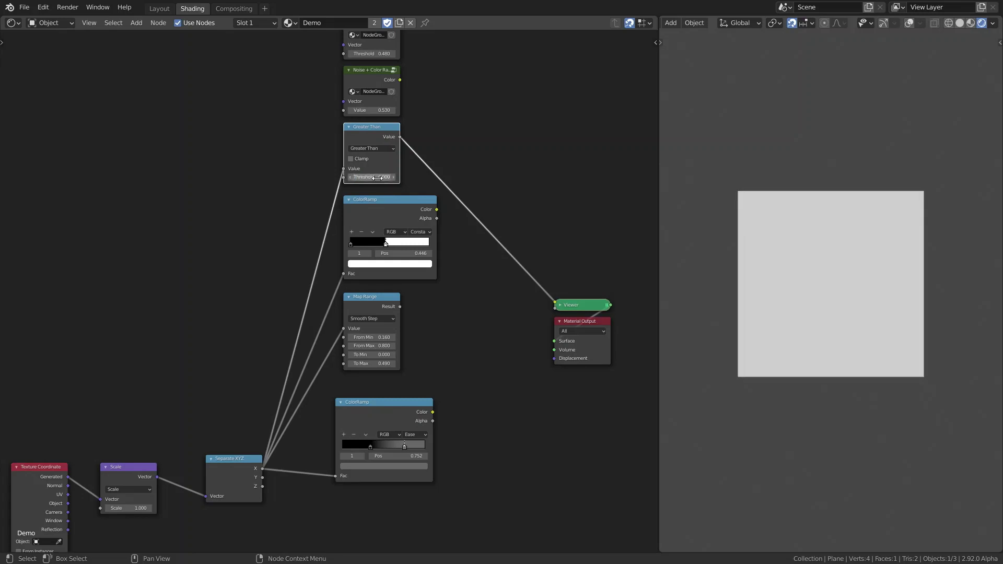
left_click_drag(376, 177, 415, 177, "shift")
- Set the vector Scale node's scale to 5 and raise the Greater Than Threshold to 3.430
left_click(125, 507)
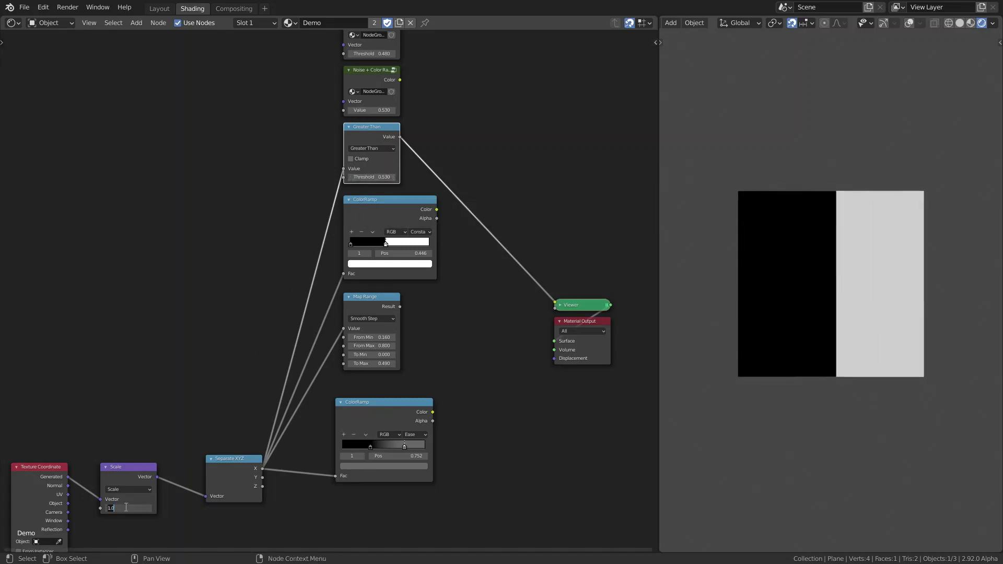
type("5")
key("Return")
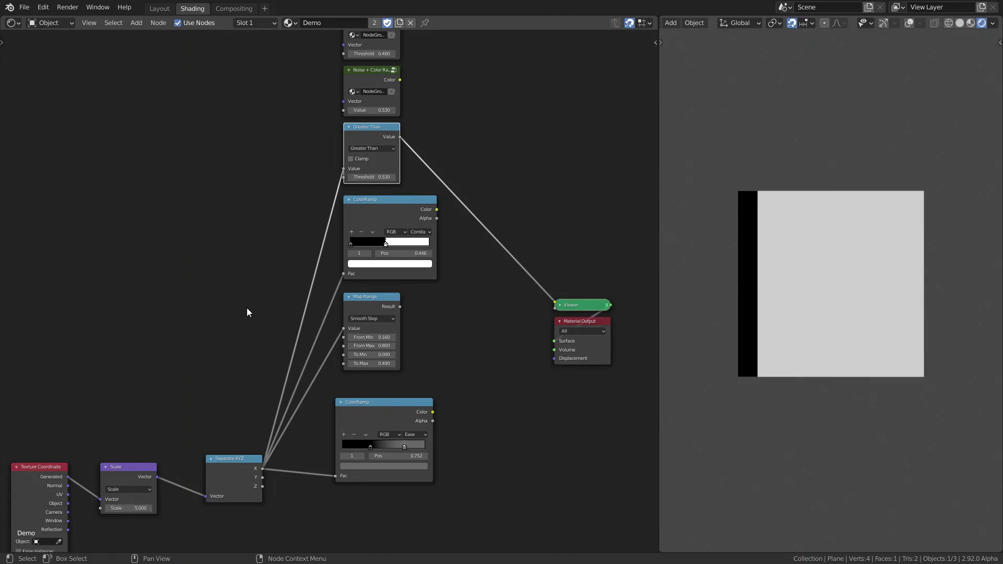
mouse_move(368, 176)
left_mouse_down("shift")
mouse_move(418, 177)
mouse_move(386, 177)
left_mouse_up("shift")
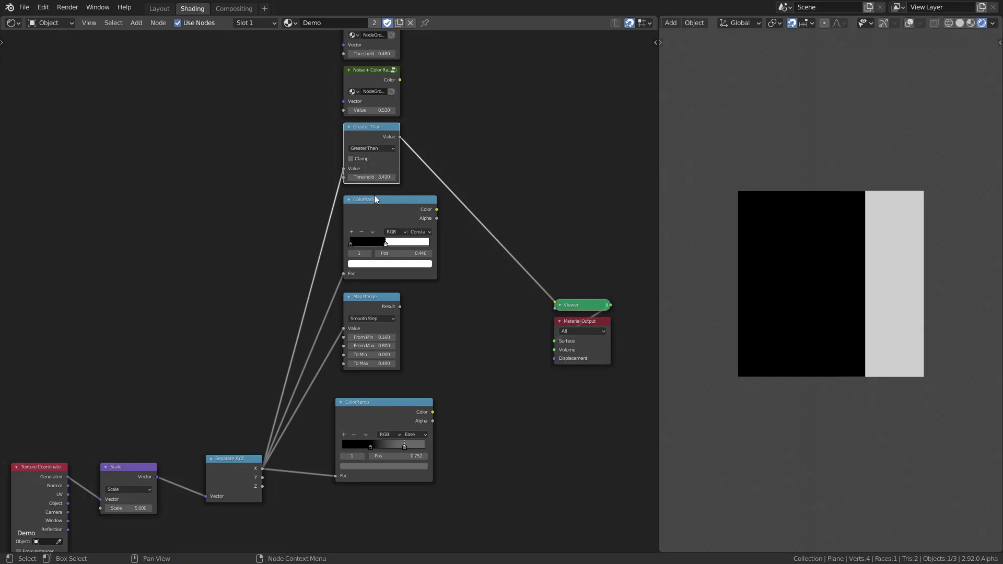
- Preview the Constant ColorRamp and move its white stop to 0.814
left_click(390, 213)
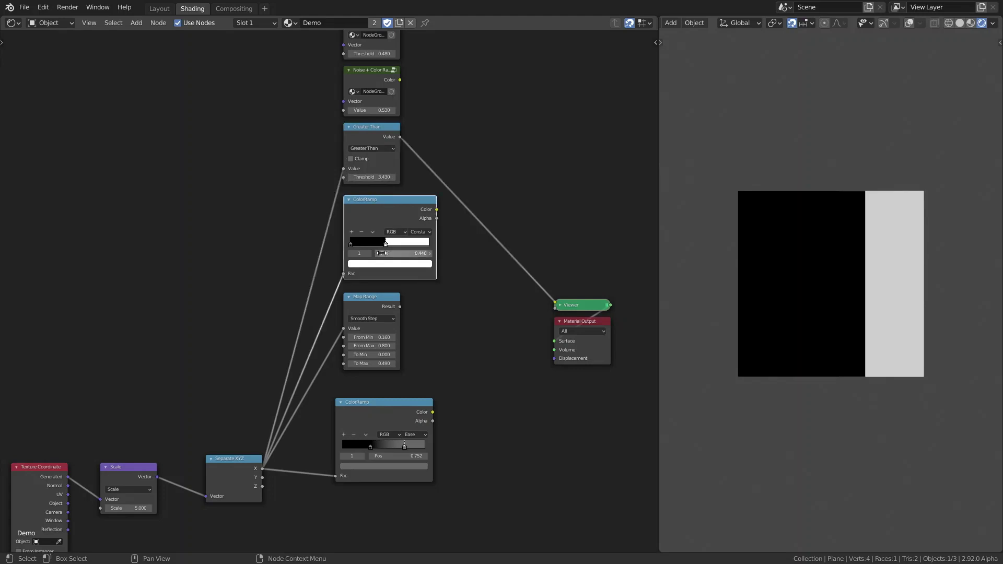
left_click(386, 215, "ctrl+shift")
left_click_drag(388, 243, 443, 252)
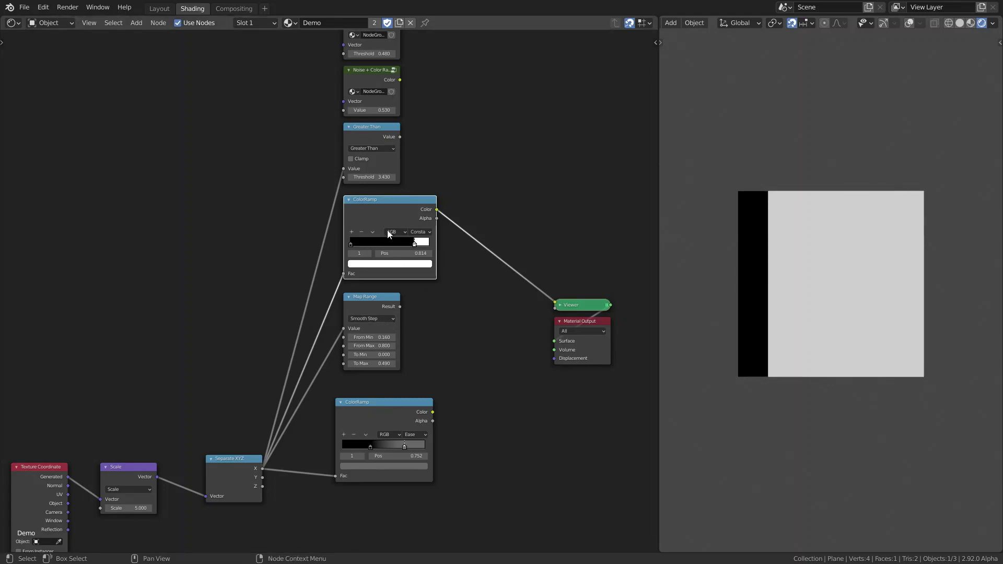
- Preview the ColorRamp below the Map Range node and change its interpolation to Linear
middle_click_drag(456, 357, 455, 324)
scroll(450, 240, "up", 2)
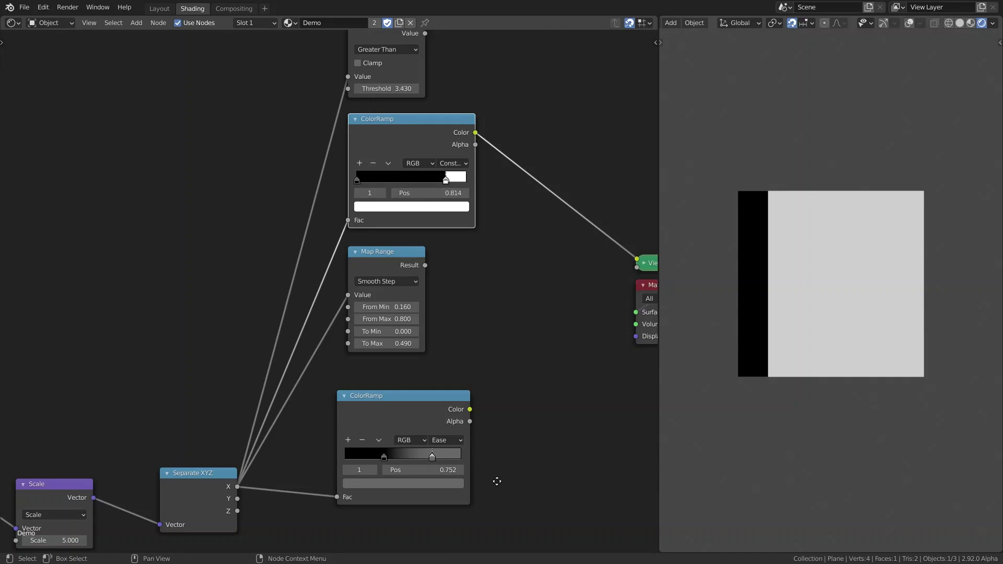
middle_click_drag(473, 473, 458, 310)
left_click(394, 257, "ctrl+shift")
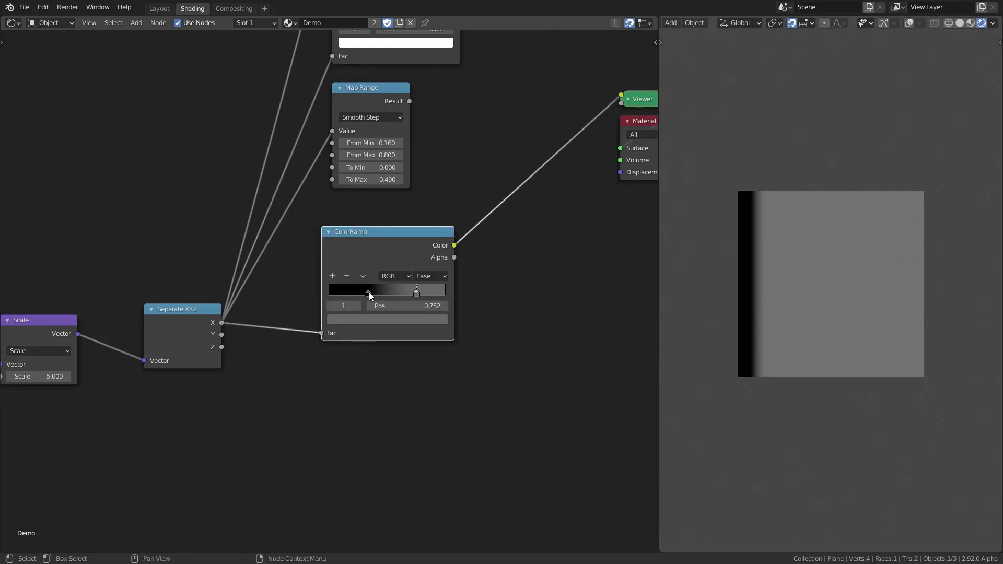
left_click(437, 276)
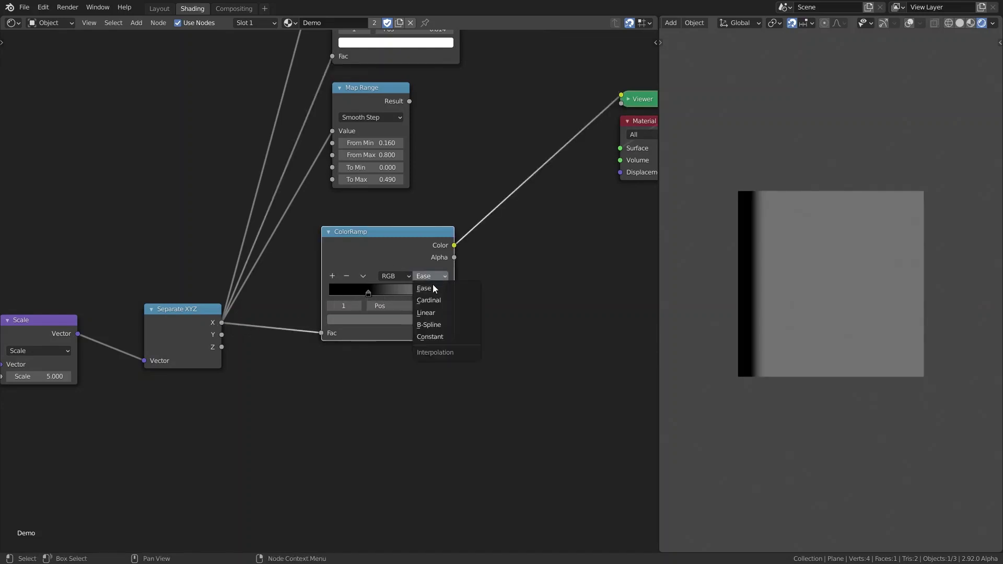
left_click(434, 312)
- Try Linear interpolation on the Map Range node, return it to Smooth Step, and preview its result
left_click(382, 117)
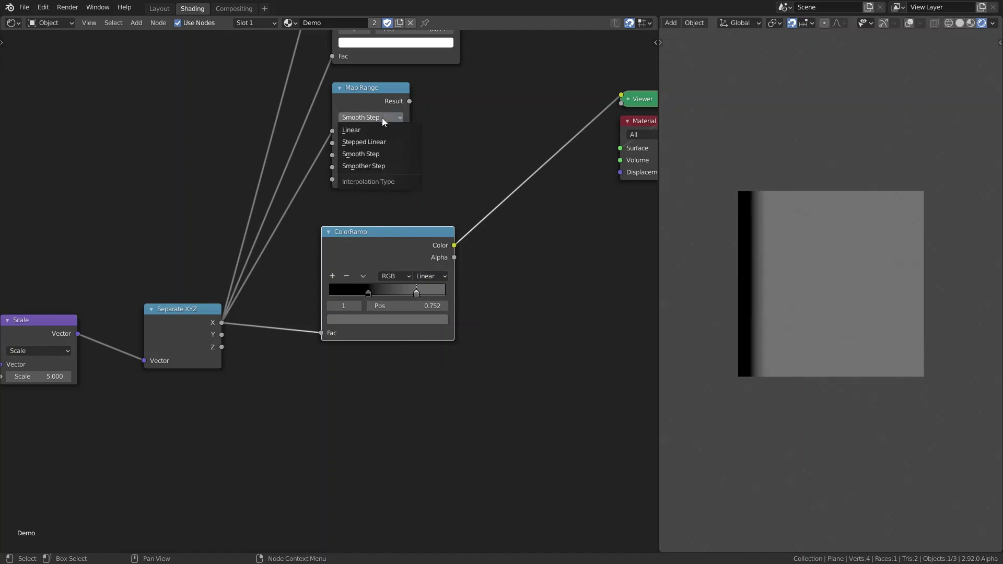
left_click(368, 120)
left_click(364, 134)
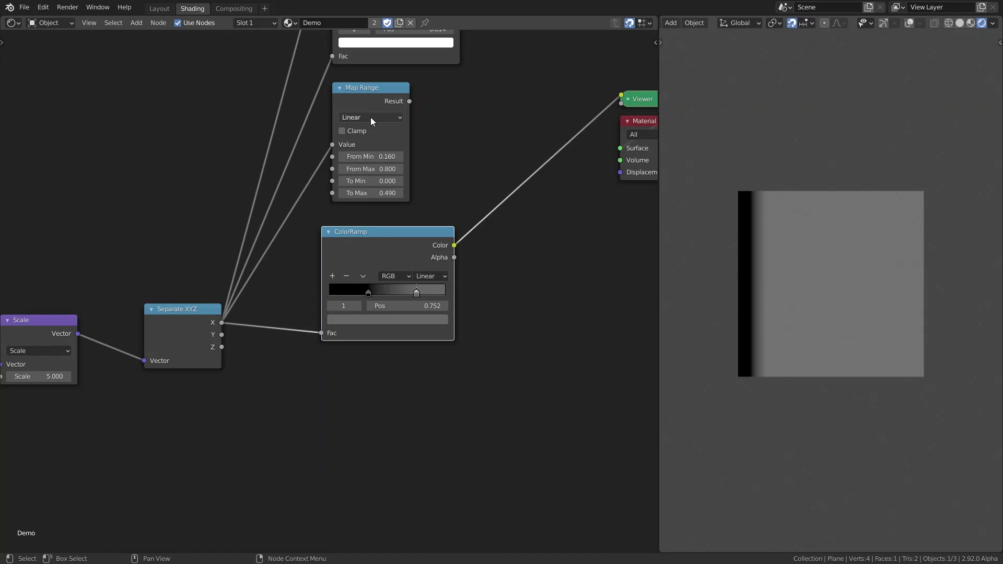
left_click(371, 117)
left_click(371, 156)
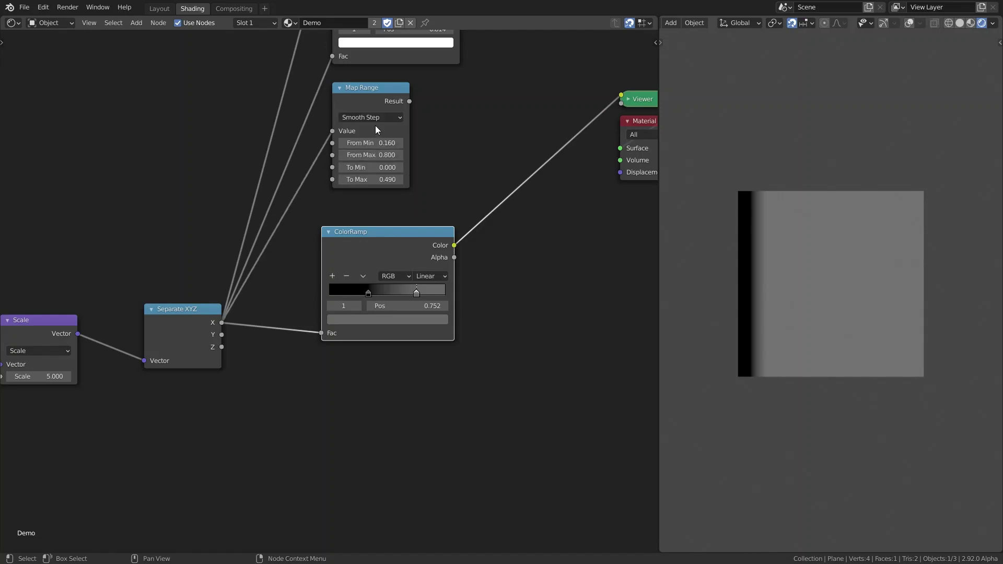
left_click(393, 99, "ctrl+shift")
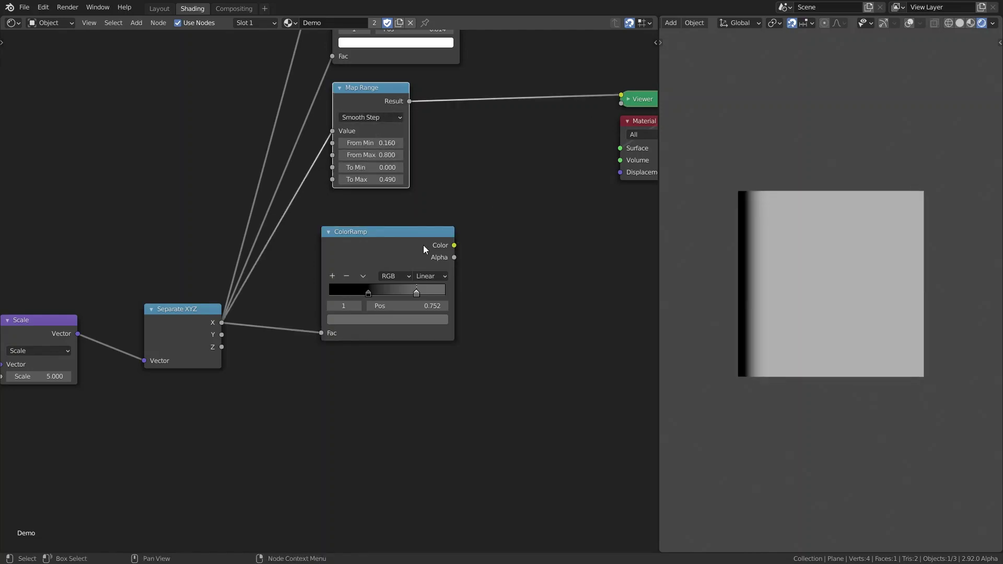
- Set the ColorRamp below Map Range to Ease interpolation and move its grey stop to 0.798
left_click(433, 278)
left_click(447, 288)
left_click_drag(422, 295, 425, 294)
- Set Map Range's From Max to 1.900 and From Min to -0.440, and move the lower ColorRamp's black stop to 0.000
left_click_drag(374, 152, 413, 152)
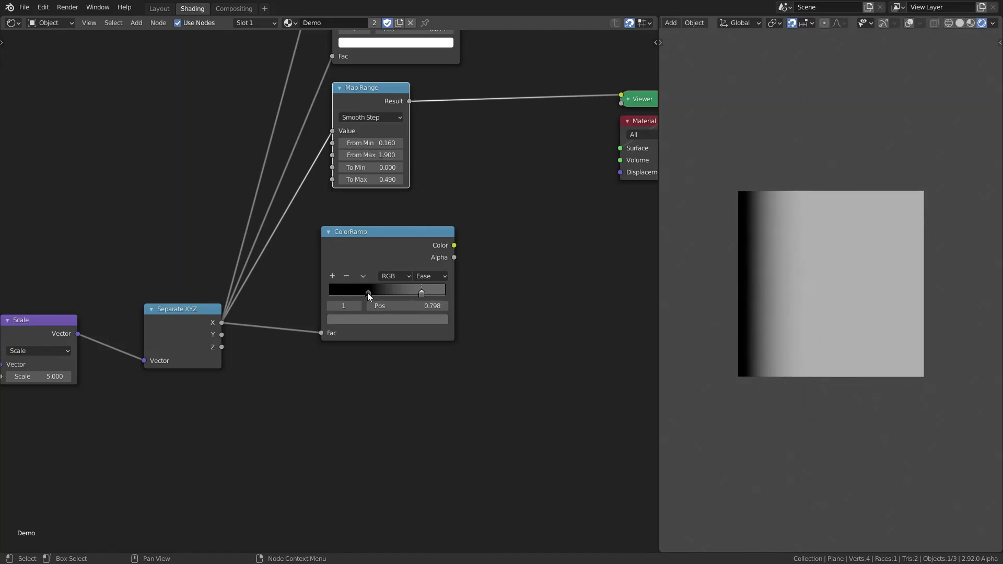
left_click_drag(369, 294, 329, 294)
mouse_move(371, 143)
left_mouse_down()
mouse_move(397, 142)
mouse_move(360, 143)
left_mouse_up()
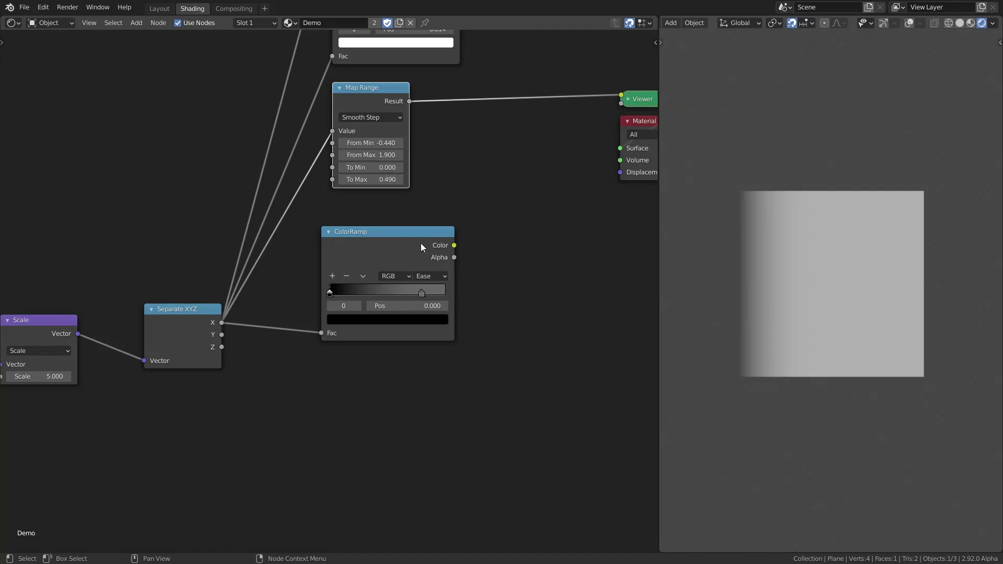
- Switch the displayed material from Demo to SLOWWWW!!!! and bring its node tree into view
scroll(413, 164, "down", 2)
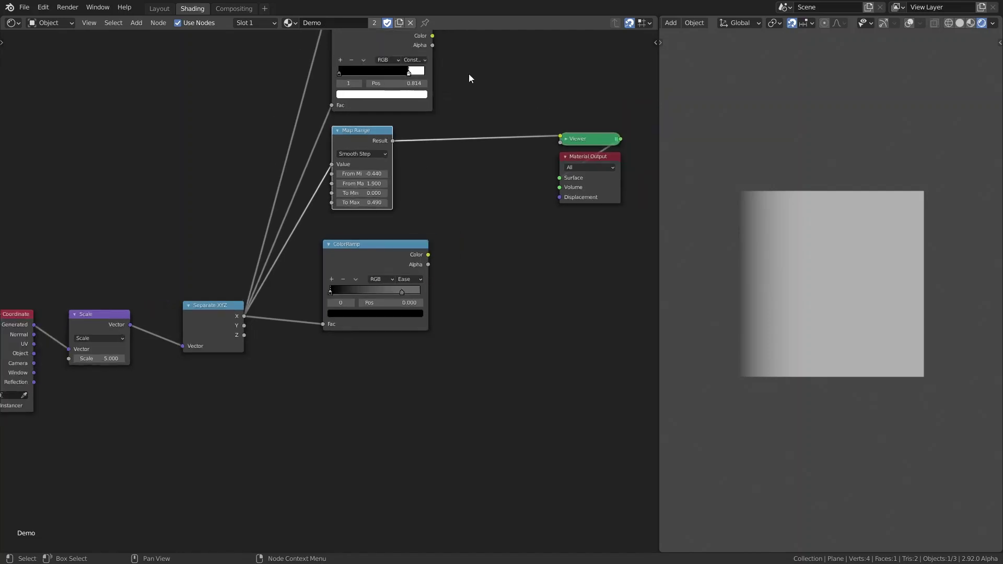
scroll(455, 138, "up", 2)
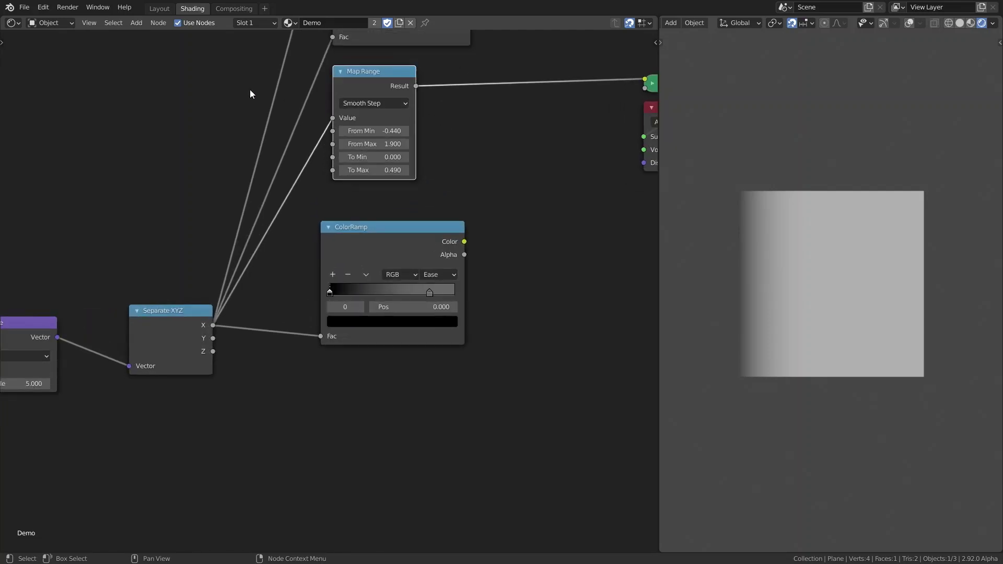
left_click(289, 22)
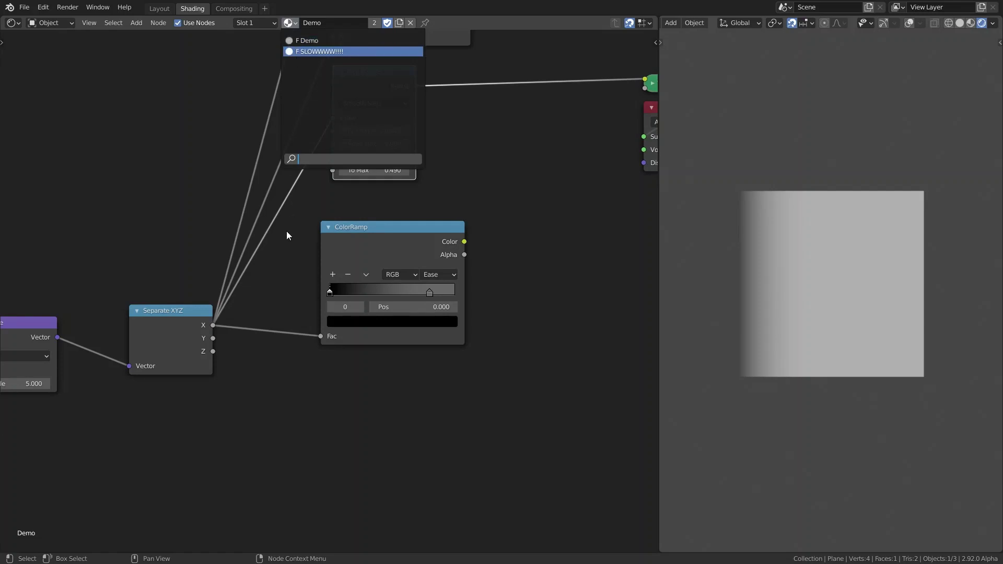
key("Return")
scroll(295, 240, "down", 2)
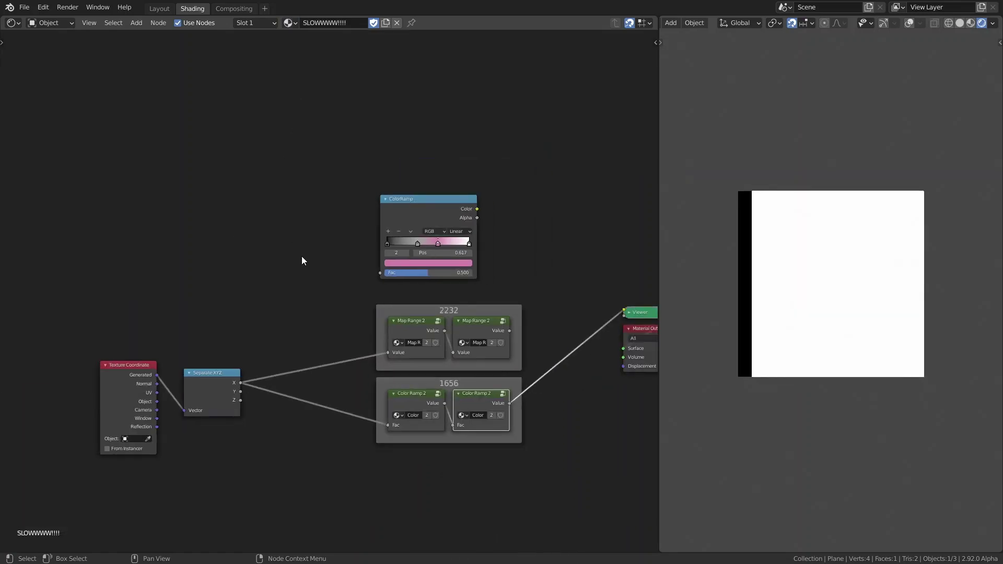
- Inspect the Color Ramp 2 group feeding the Viewer and the chained ColorRamp nodes inside one of its nested Color Ramp groups
middle_click_drag(301, 256, 217, 219)
scroll(245, 230, "up", 2)
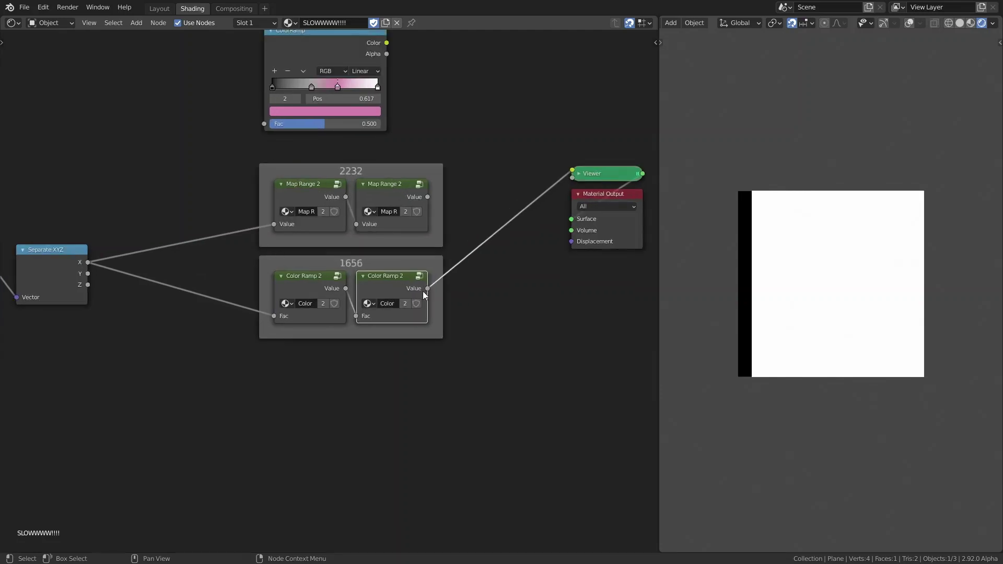
key("Tab")
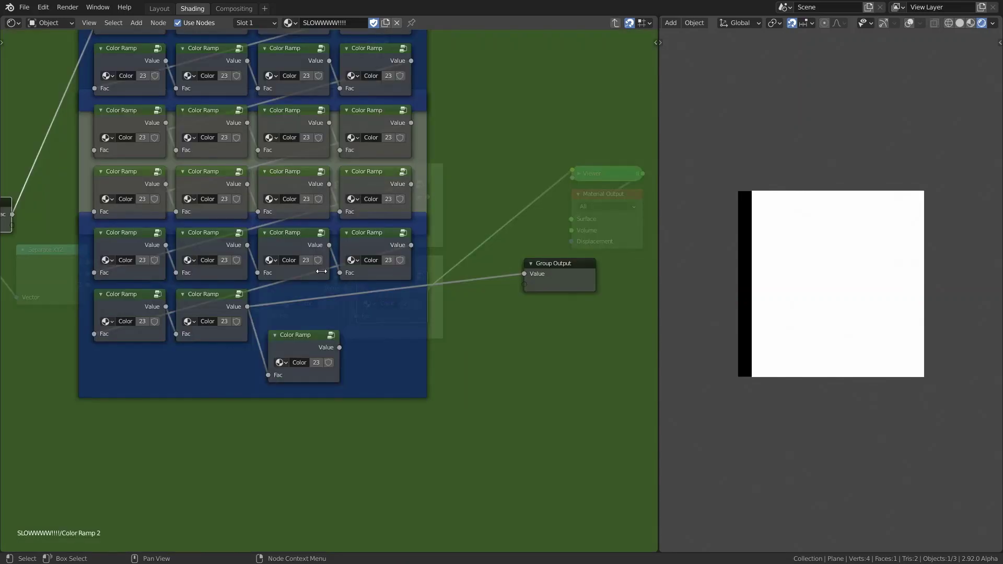
left_click(290, 233)
key("Tab")
scroll(290, 234, "down", 3)
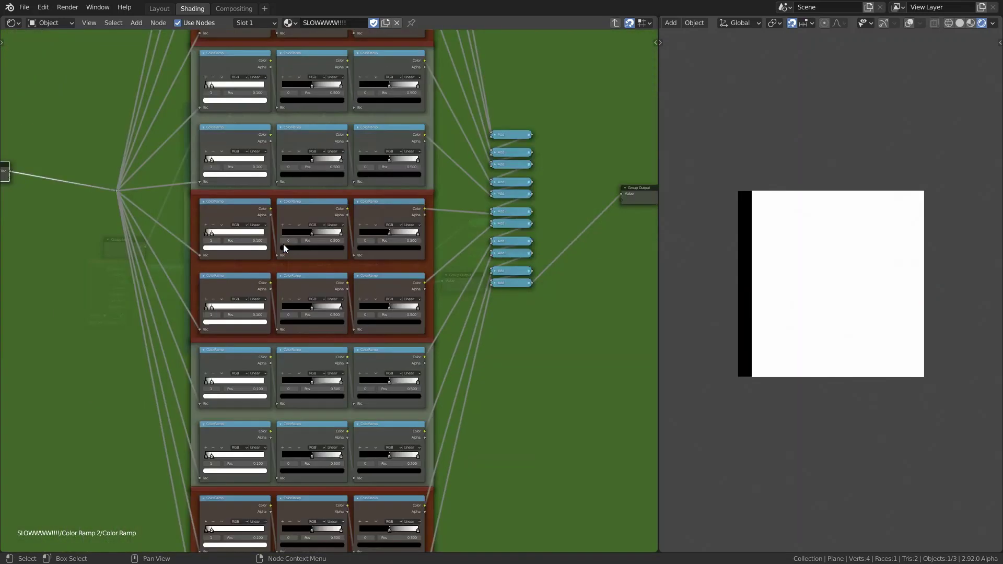
scroll(283, 243, "down", 2)
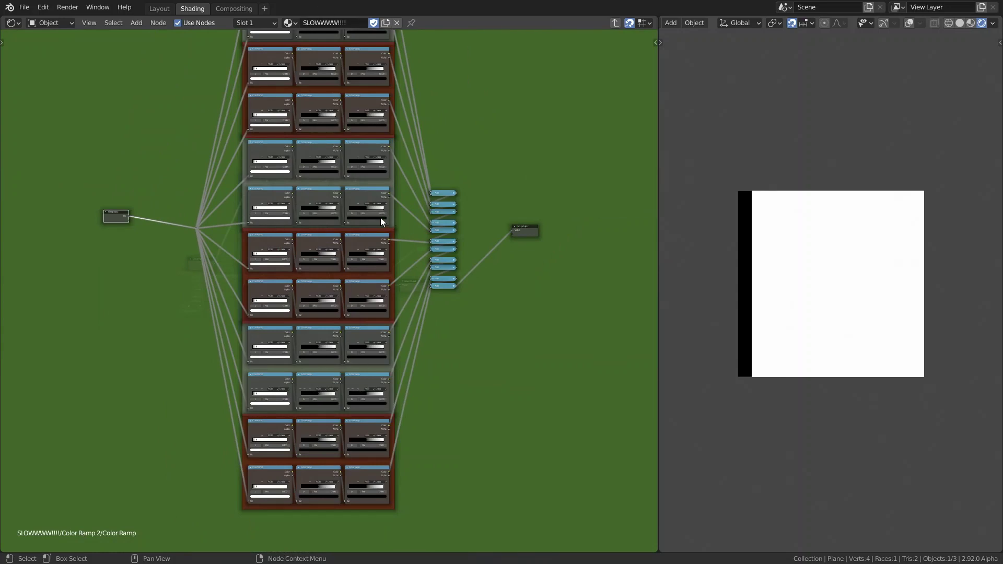
scroll(398, 269, "up", 3)
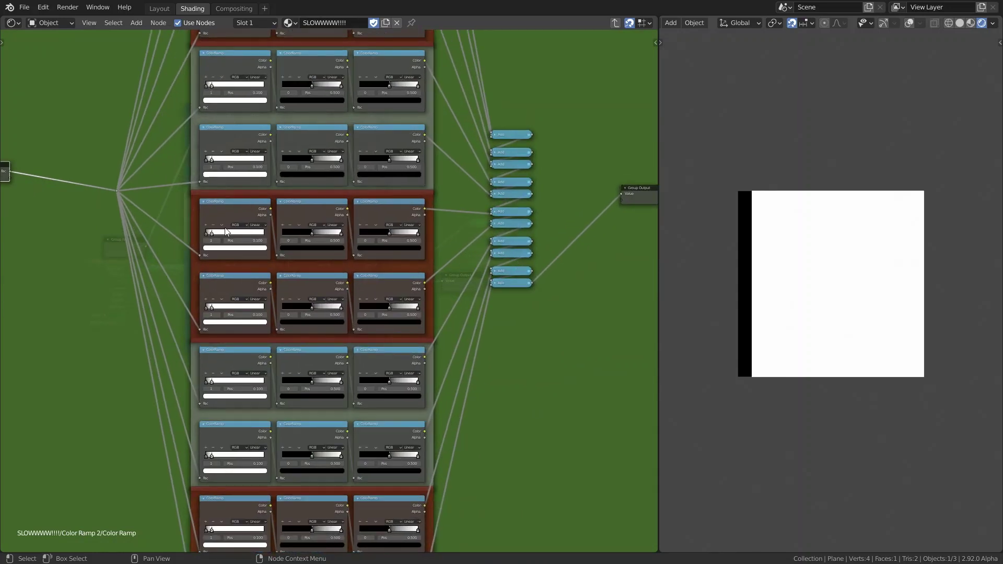
scroll(129, 236, "down", 5)
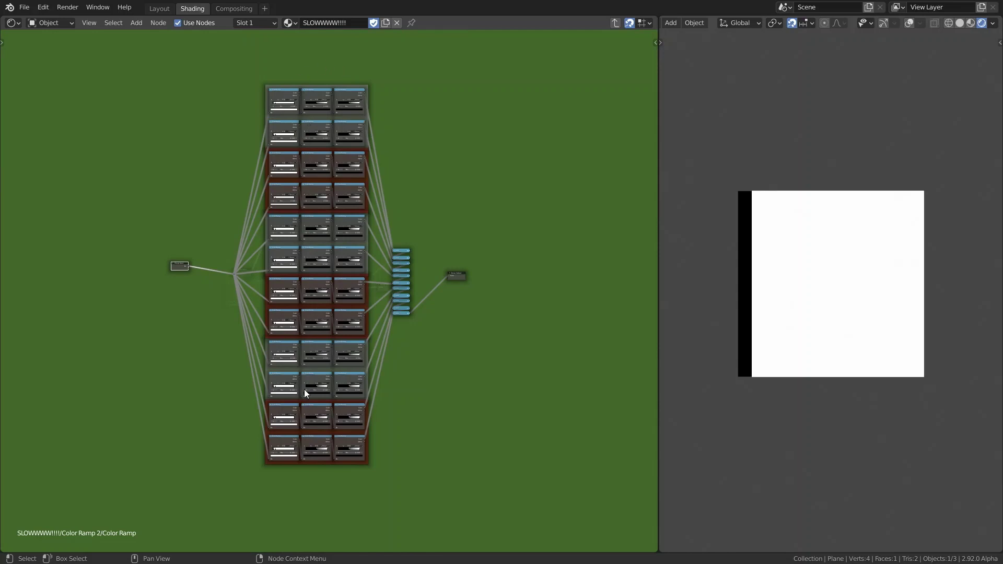
key("Tab")
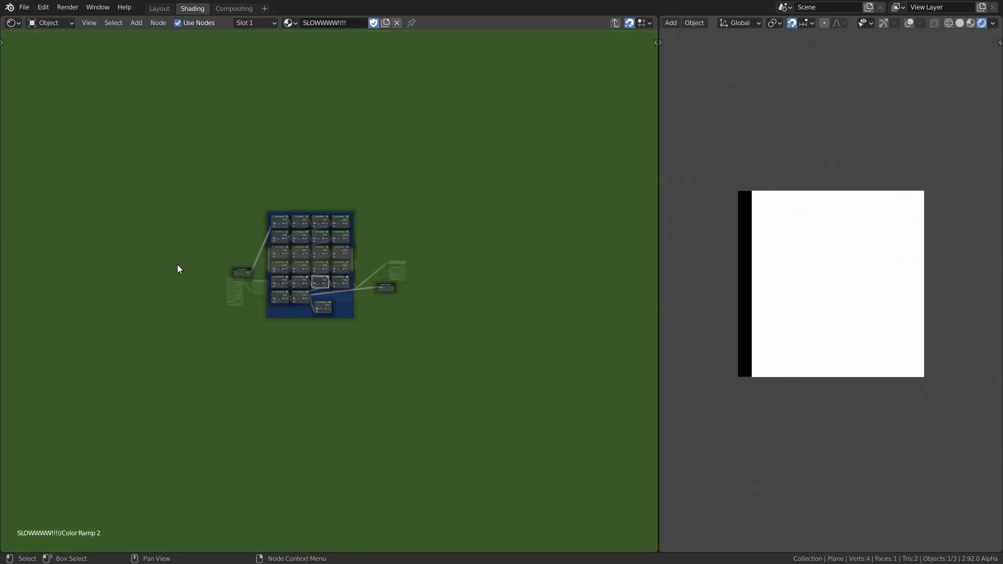
- Inside Color Ramp 2, connect the spare Color Ramp group's Value to the Group Output and return to the main node tree
scroll(223, 302, "up", 5)
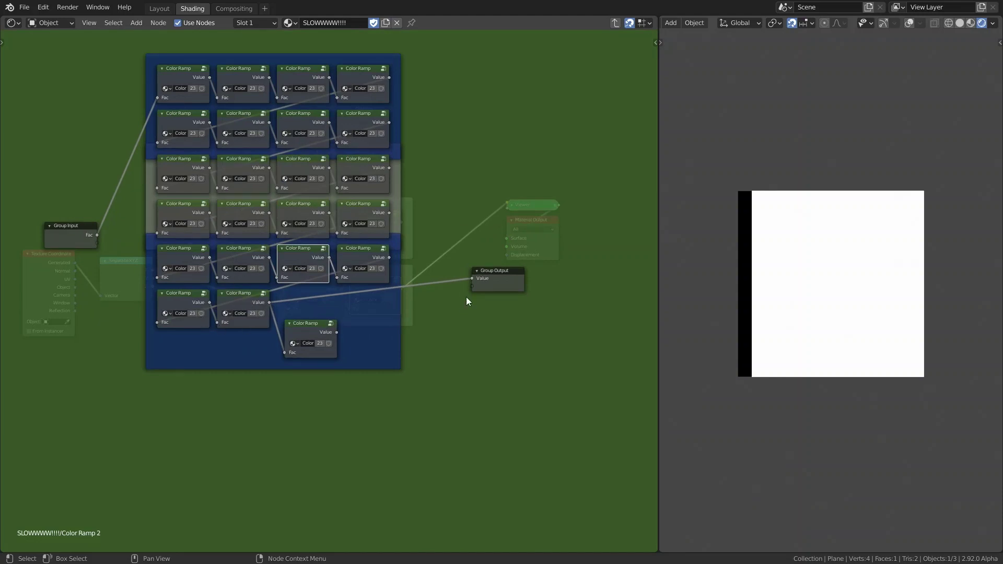
left_click_drag(336, 332, 475, 280)
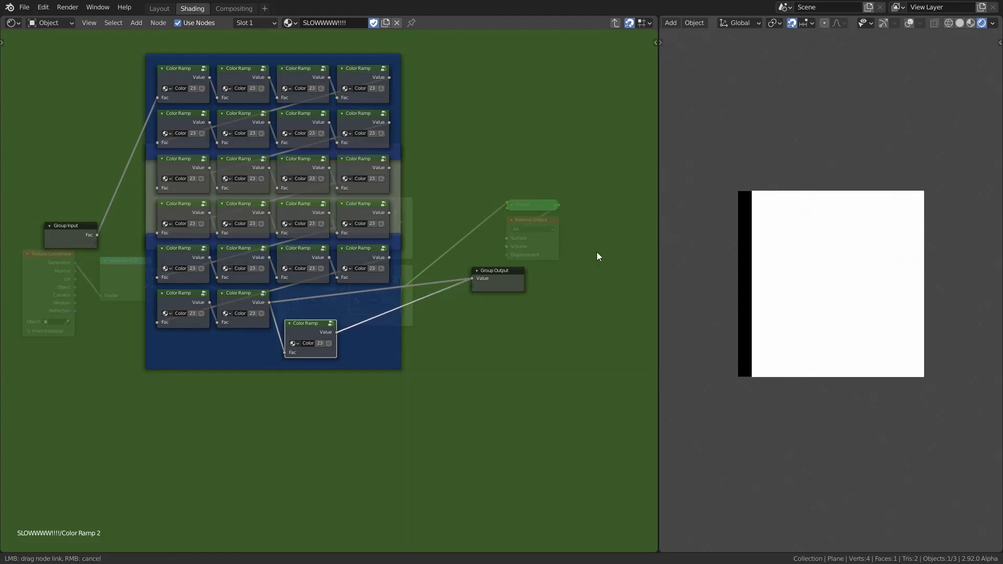
left_click_drag(564, 228, 564, 228)
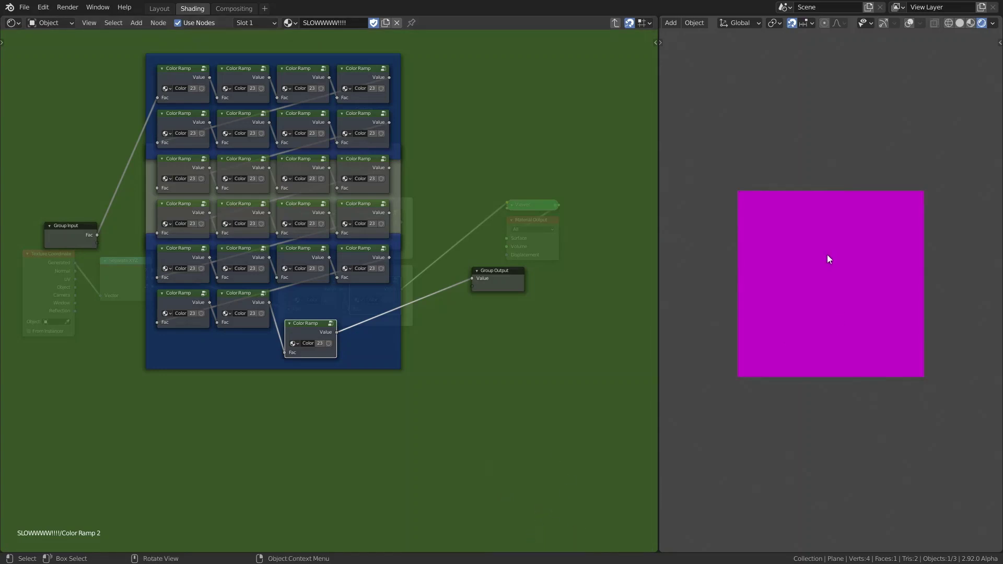
scroll(827, 259, "up", 2)
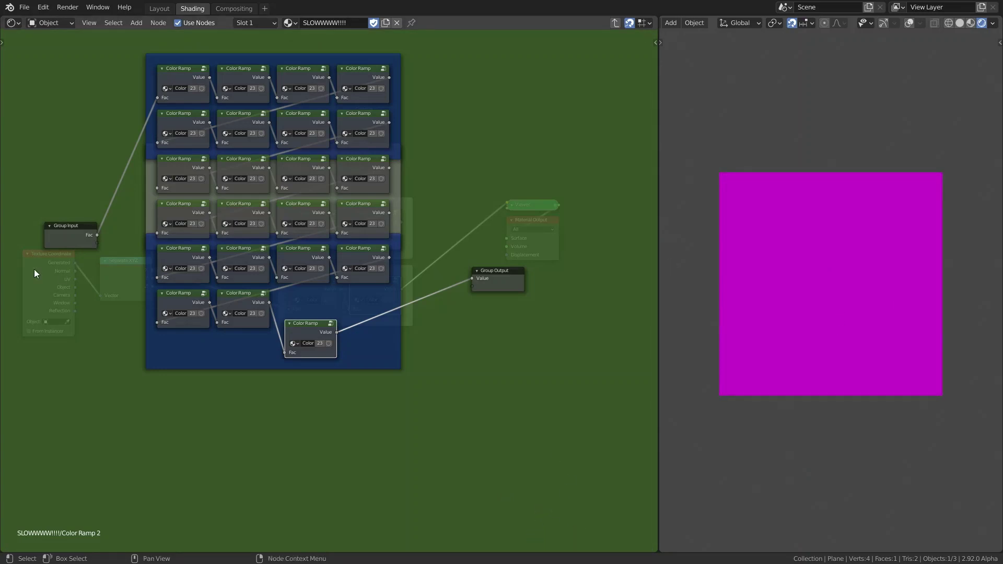
left_click(77, 239)
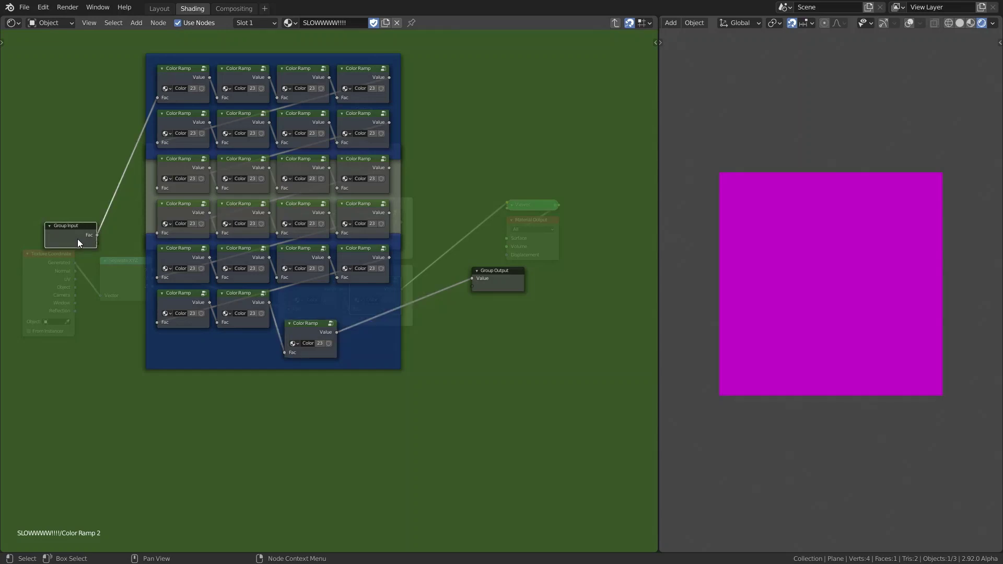
key("Tab")
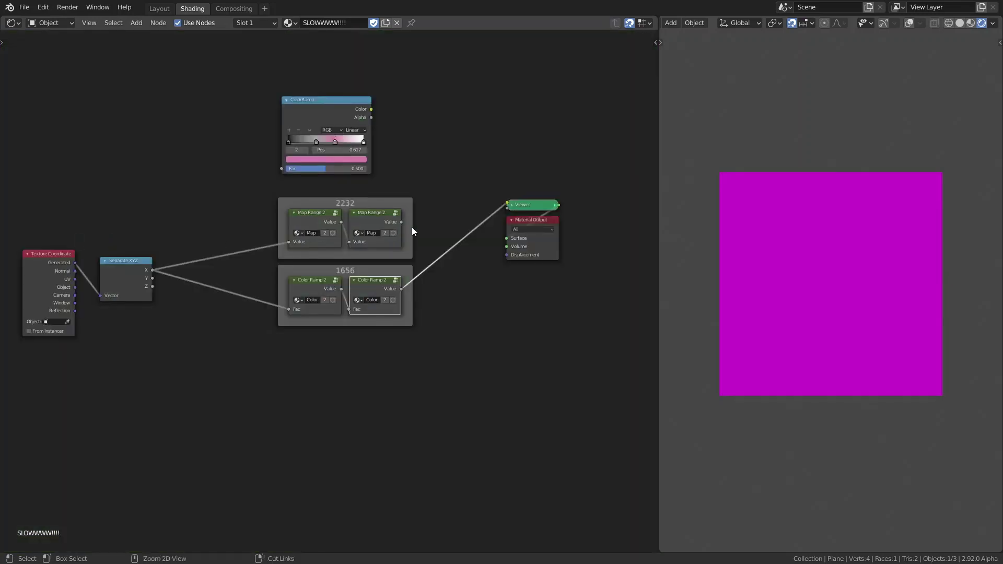
- Preview the second Map Range 2 group through the Viewer and open the first Map Range 2 group for editing
left_click(369, 215, "ctrl+shift")
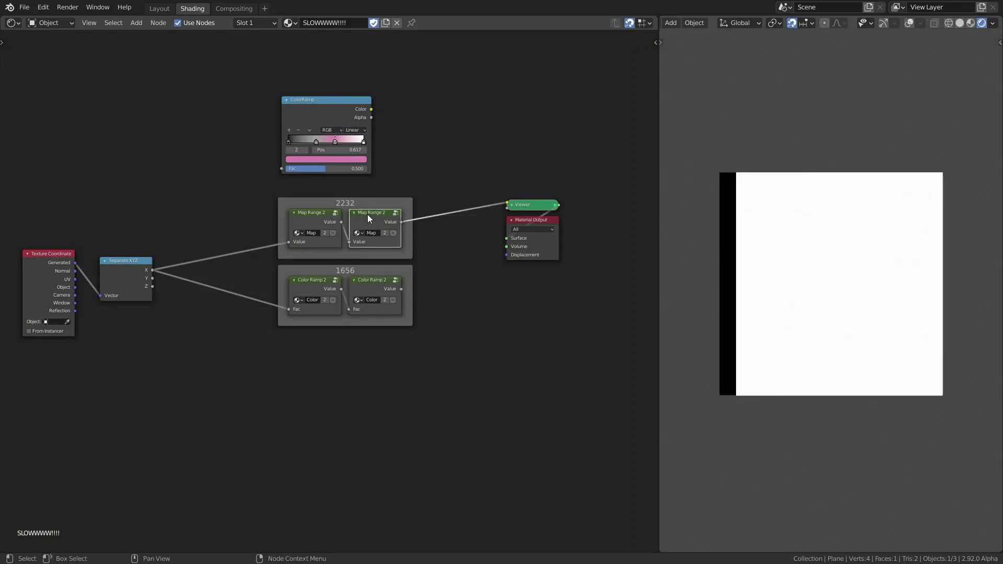
scroll(368, 215, "up", 2)
scroll(367, 217, "up", 1)
left_click(307, 183)
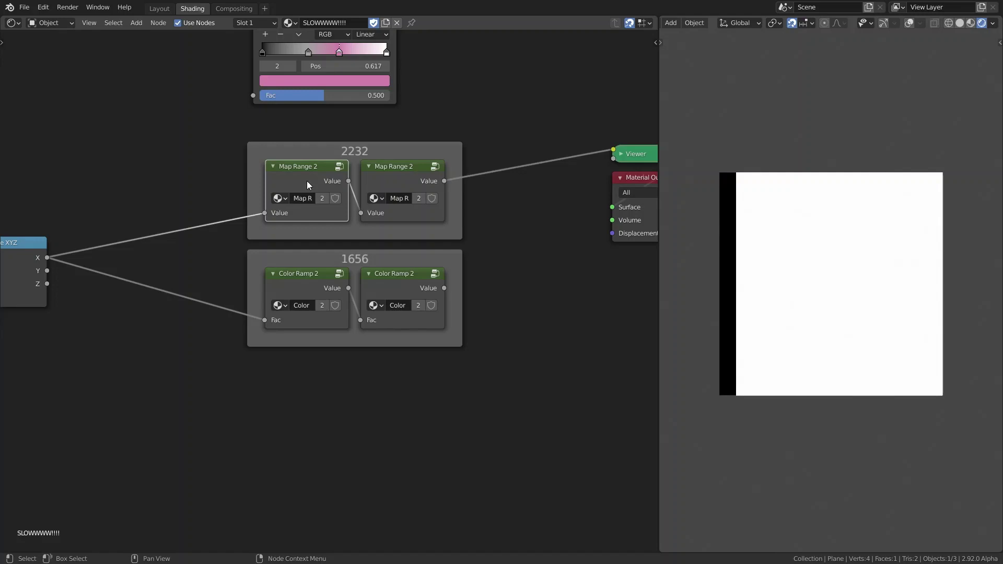
key("Tab")
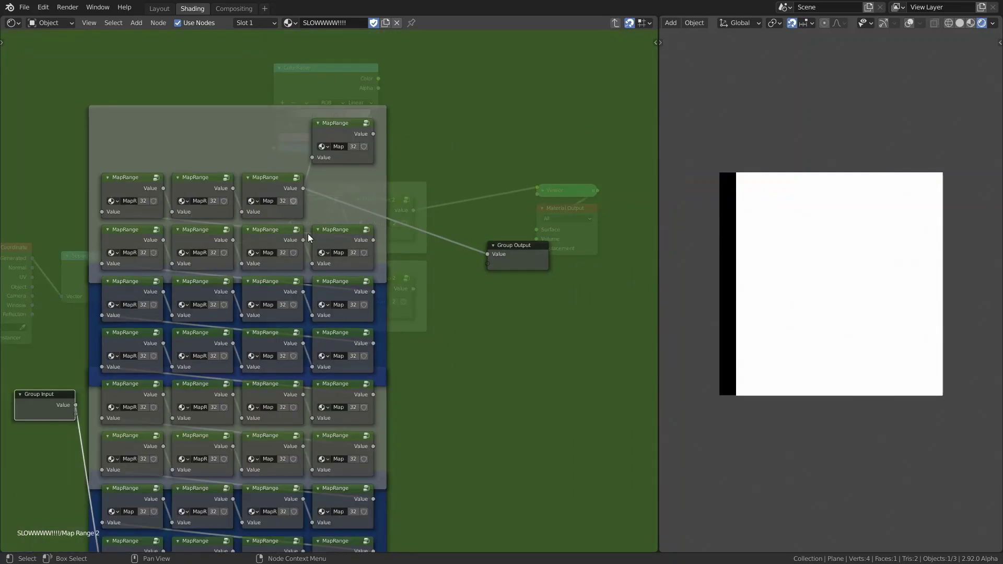
- Connect the spare MapRange group's Value to the Group Output, check the rendered plane, and return to the main node tree
middle_click_drag(347, 198, 375, 204)
left_click_drag(400, 140, 517, 263)
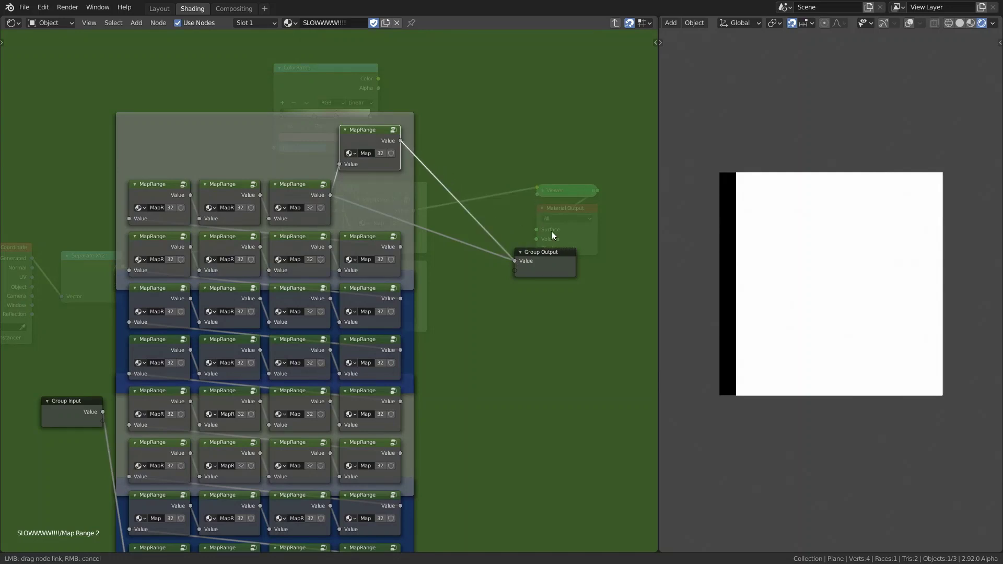
left_click_drag(794, 258, 811, 243)
scroll(839, 243, "down", 1)
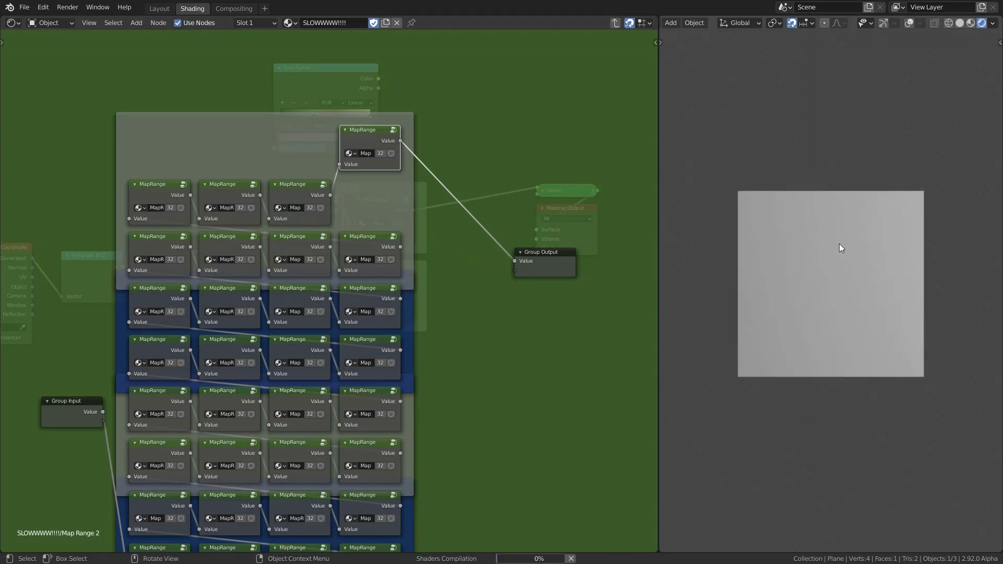
scroll(839, 243, "up", 1)
scroll(839, 243, "down", 1)
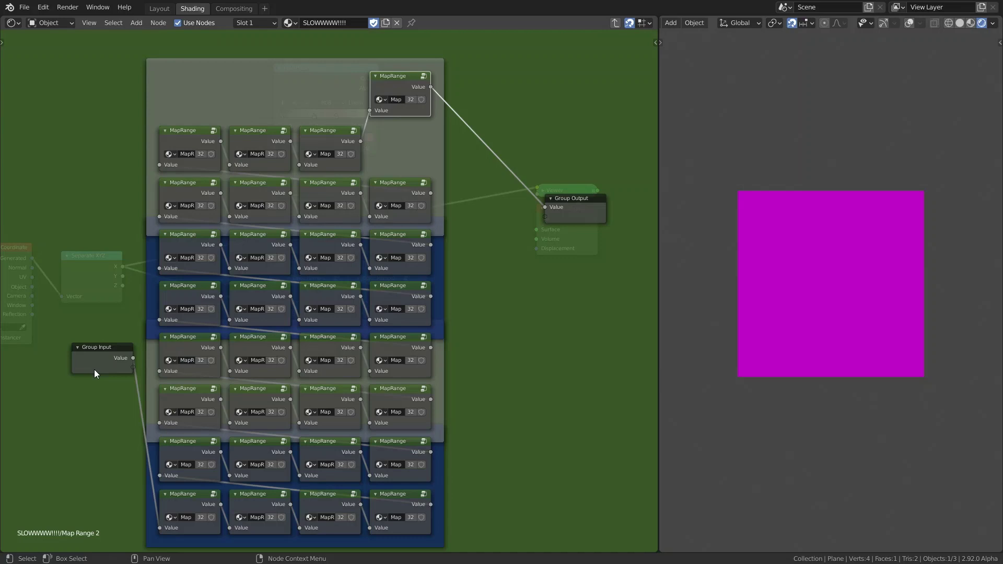
key("Tab")
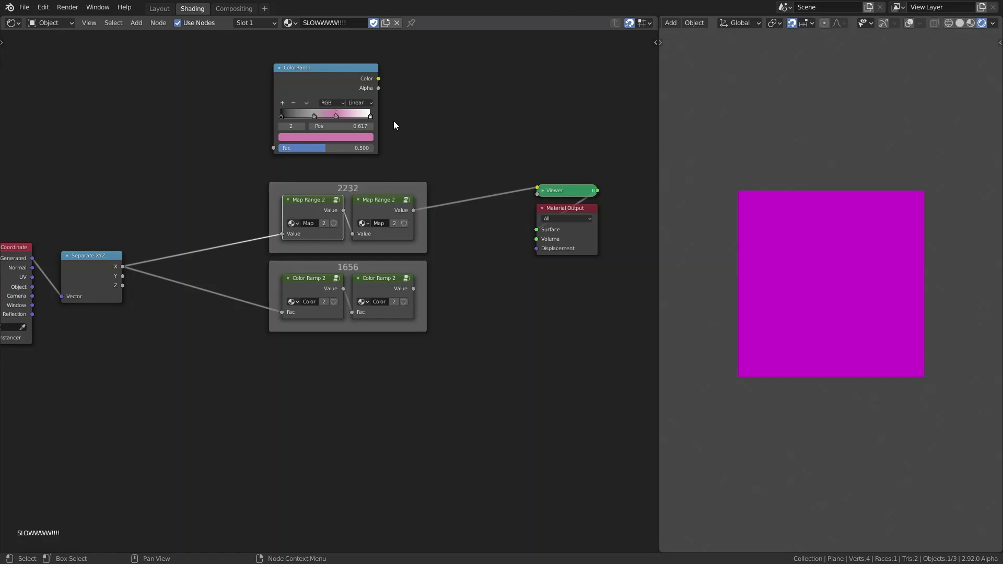
middle_click_drag(394, 123, 418, 181)
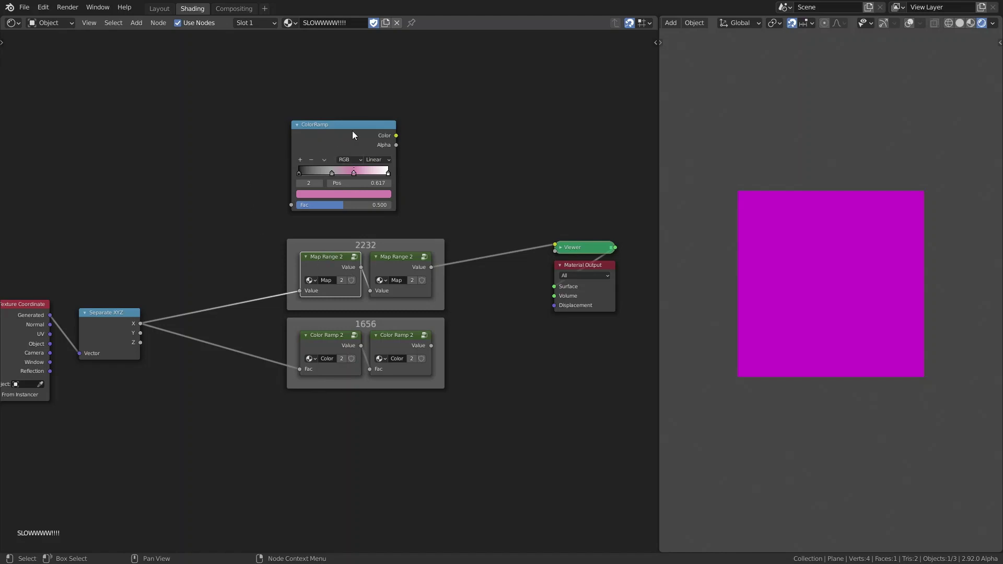
middle_click_drag(465, 185, 501, 277)
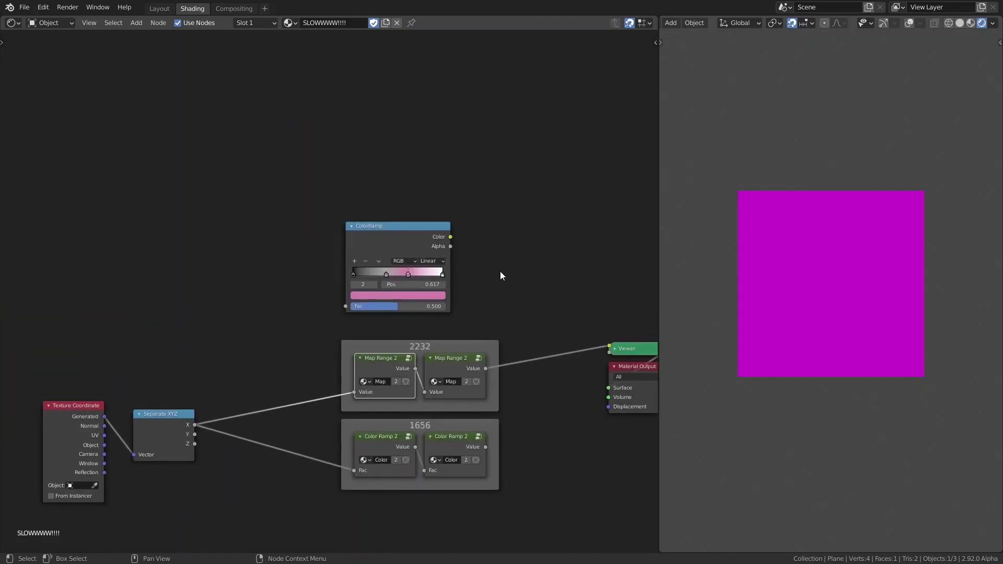
scroll(501, 277, "up", 3)
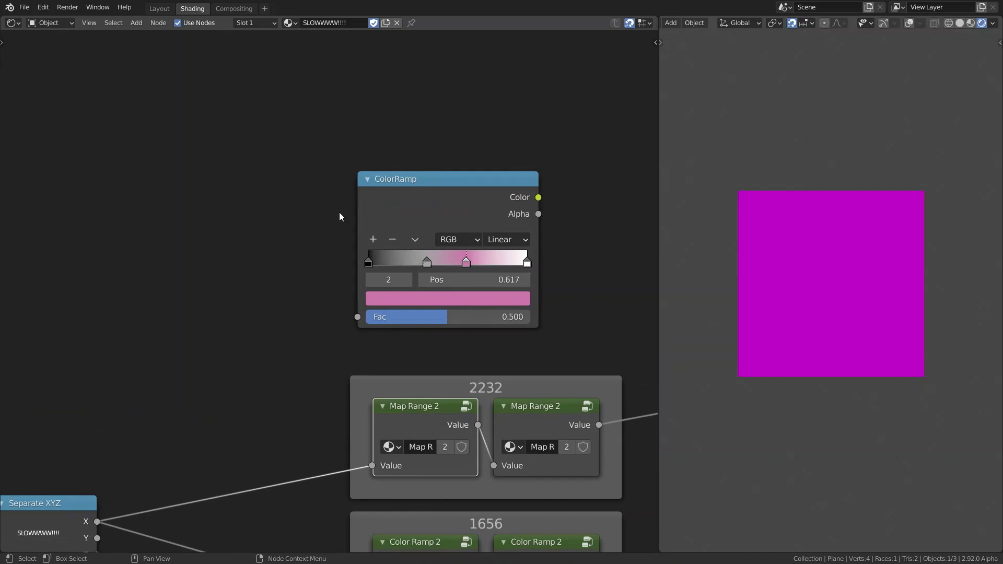
scroll(339, 213, "down", 2)
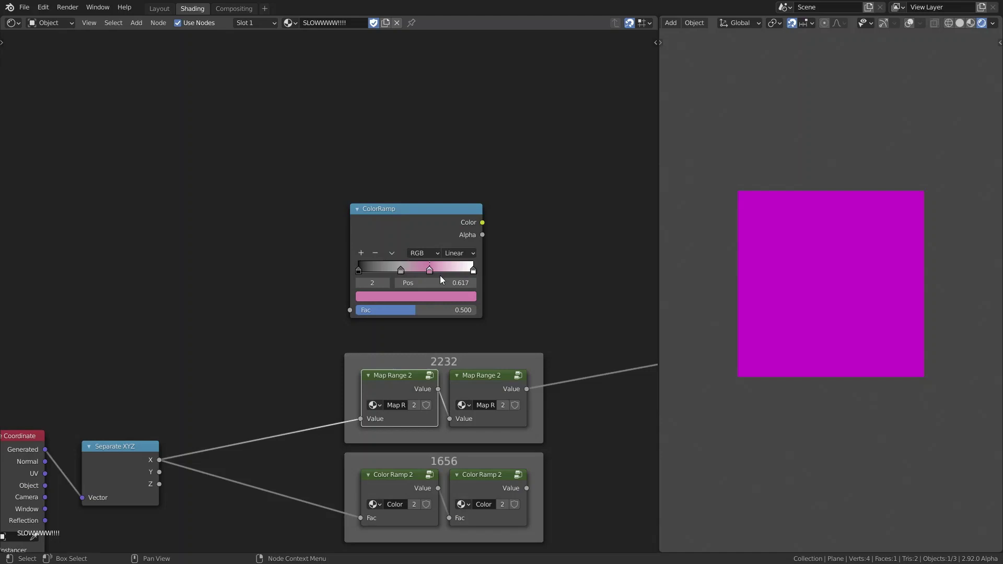